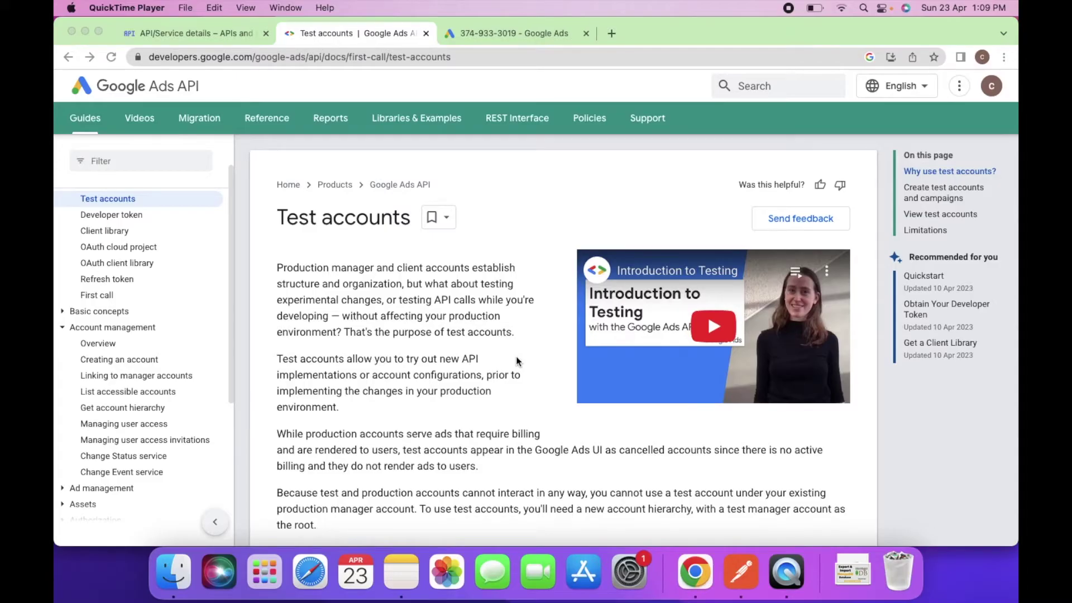
In Chrome, scroll the Test accounts guide to the 'Create test accounts and campaigns' section
left_click(438, 375)
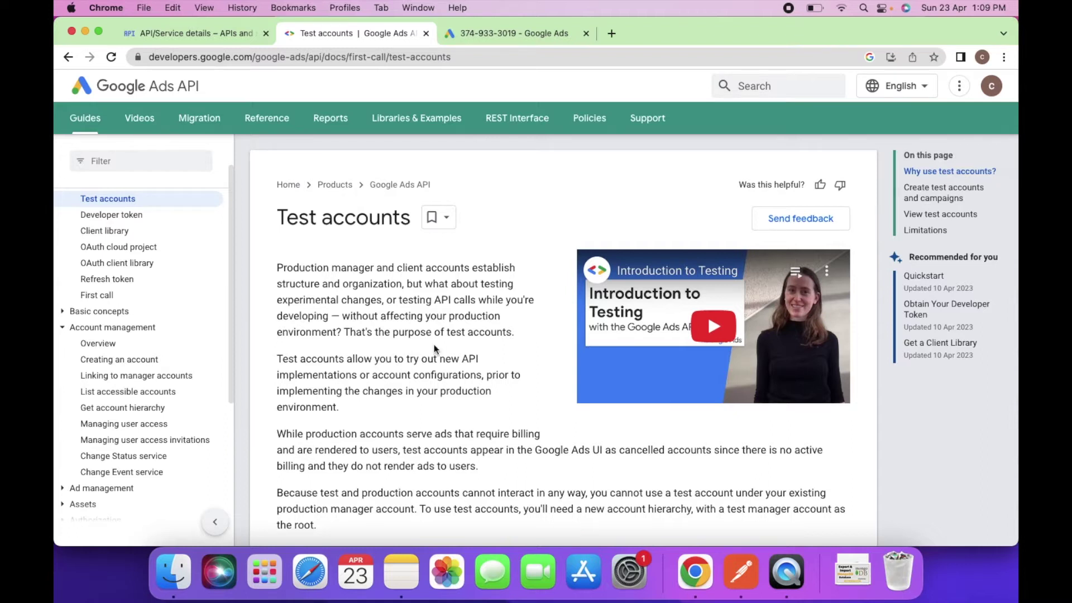
scroll(422, 414, "down", 2)
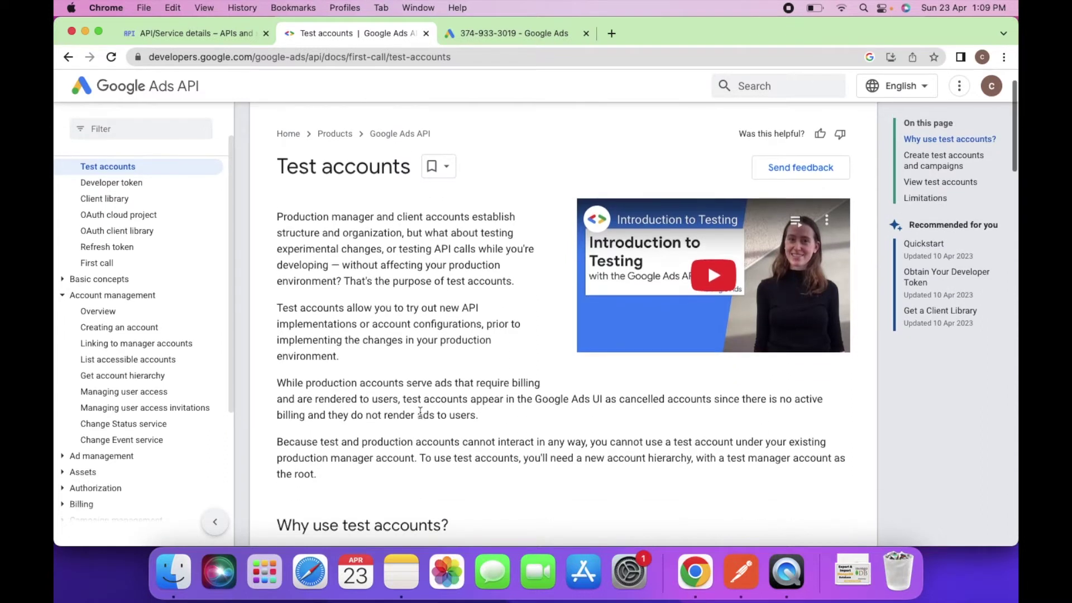
scroll(421, 413, "down", 5)
scroll(421, 413, "up", 3)
left_click(425, 56)
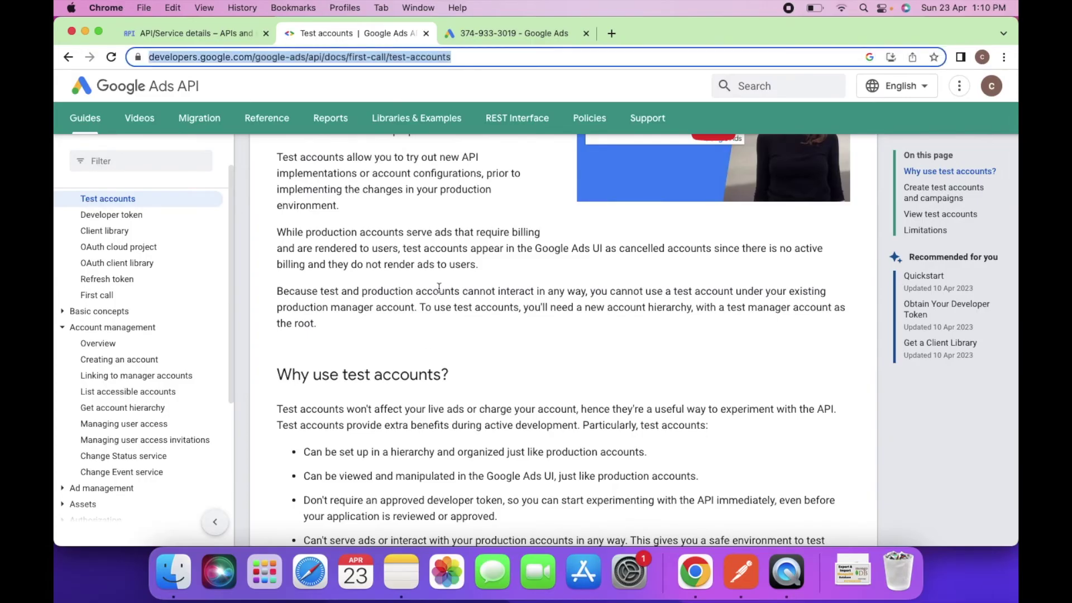
left_click(424, 336)
scroll(424, 337, "down", 15)
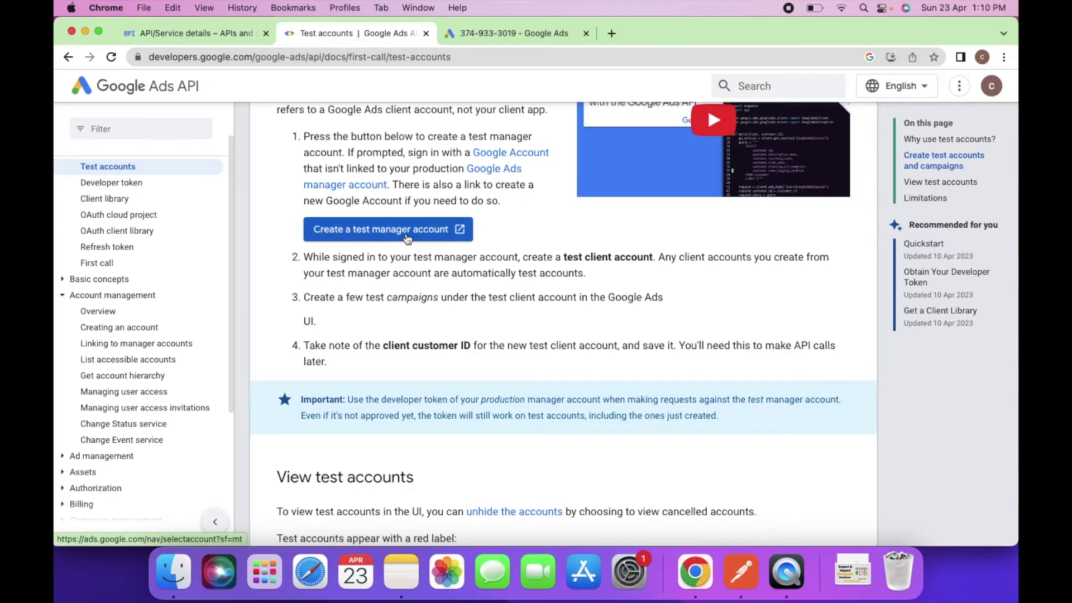
Submit a new Google Ads test manager account with display name 'Test Manager'
left_click(499, 33)
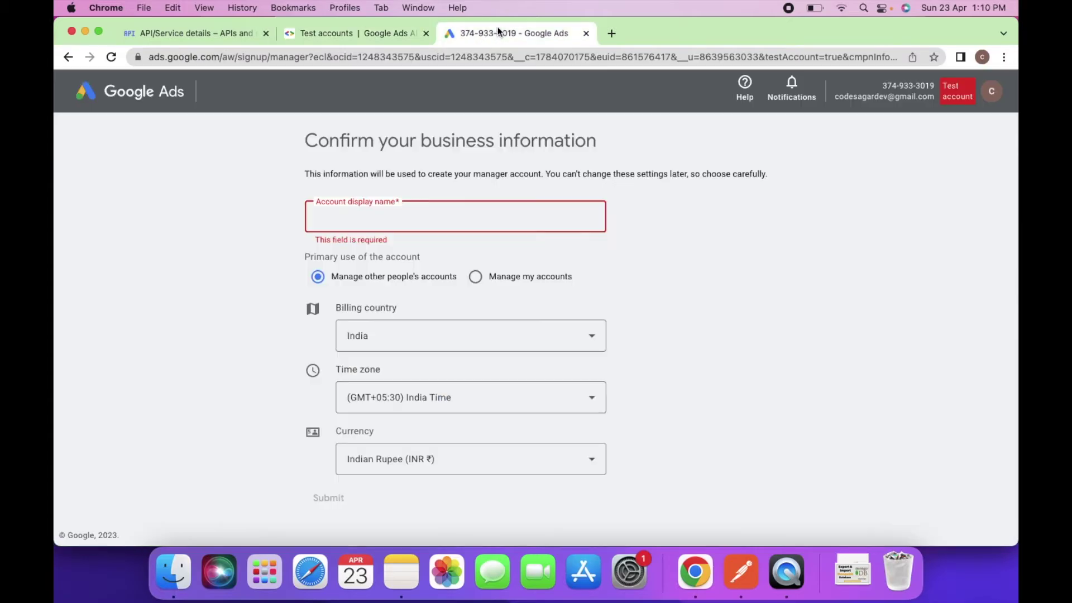
left_click_drag(305, 156, 553, 142)
left_click(400, 218)
type("Test Manager")
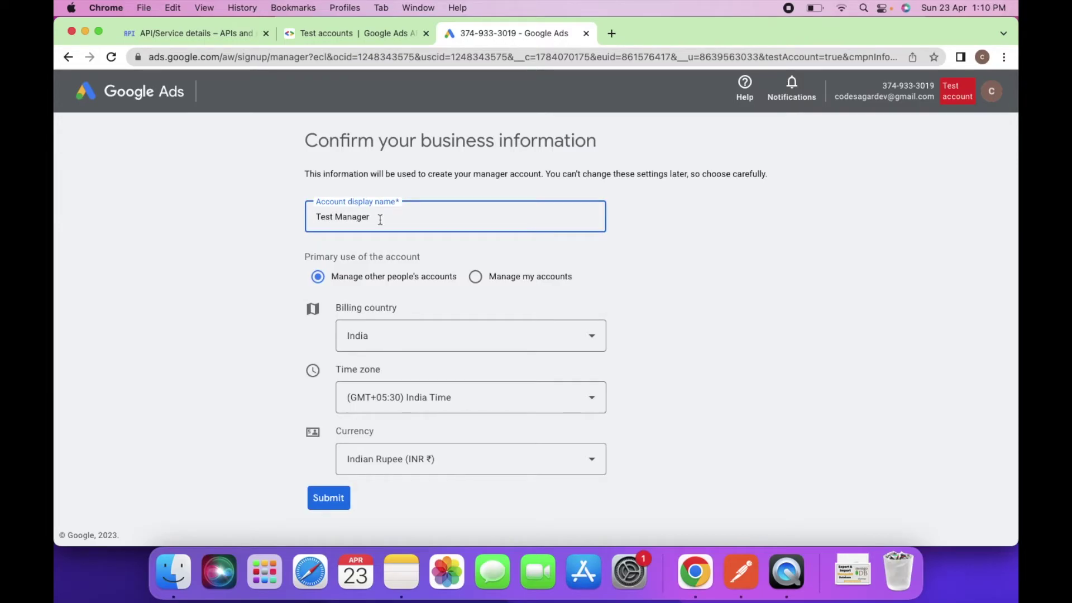
scroll(385, 335, "down", 1)
left_click(328, 498)
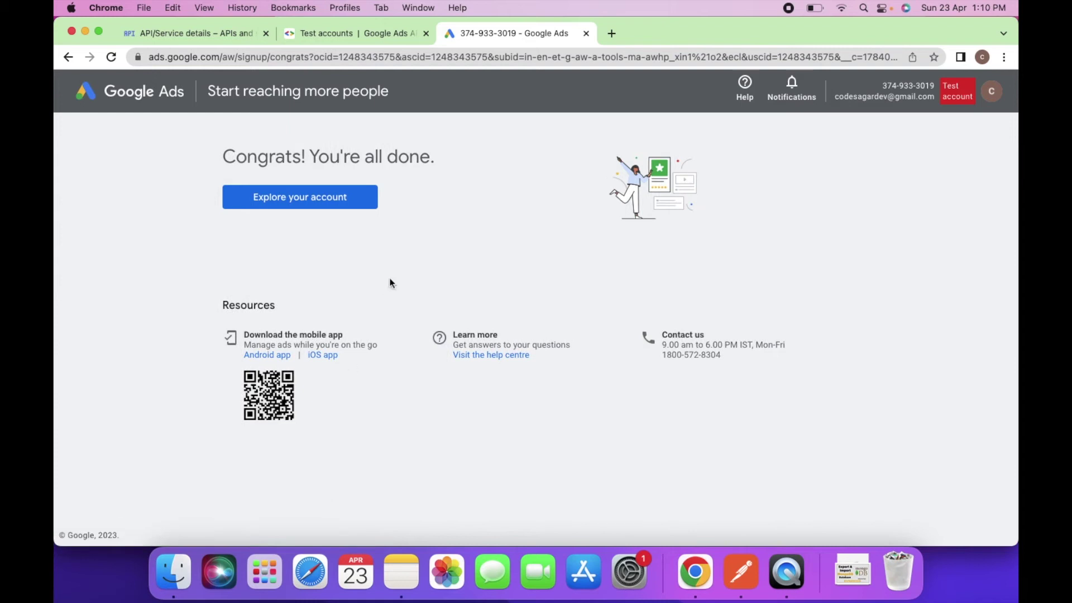
Open the new account's Overview dashboard, then bring Postman forward
left_click(314, 205)
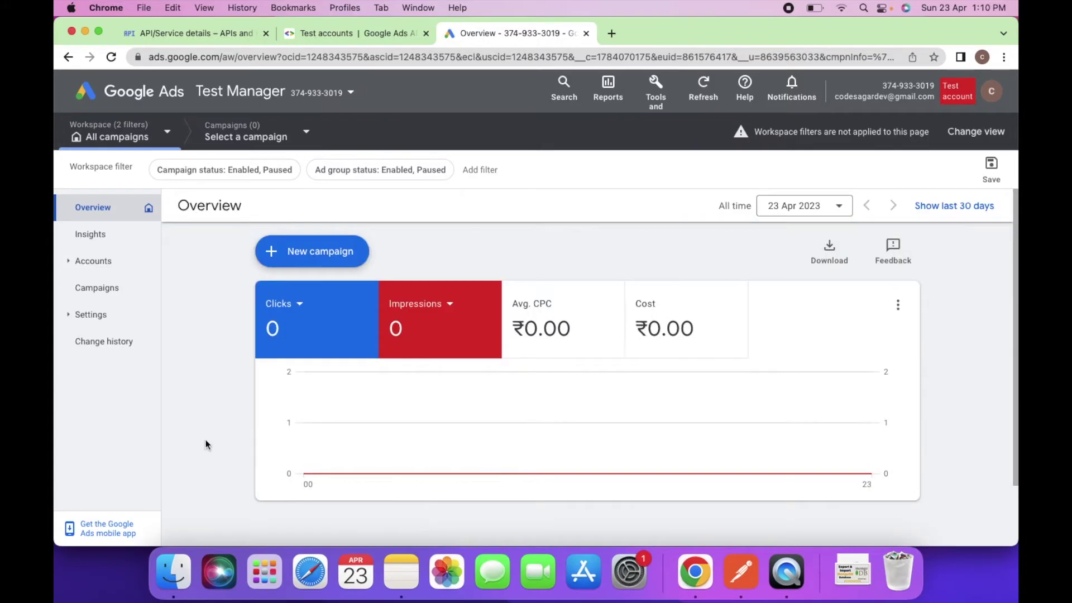
scroll(206, 440, "down", 2)
scroll(205, 440, "up", 2)
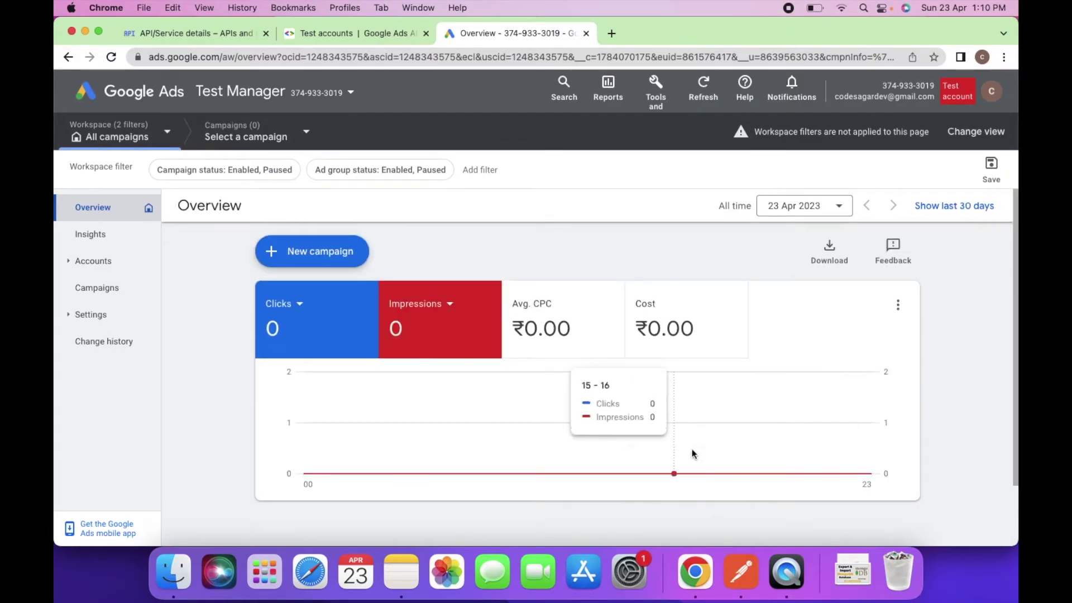
left_click(741, 571)
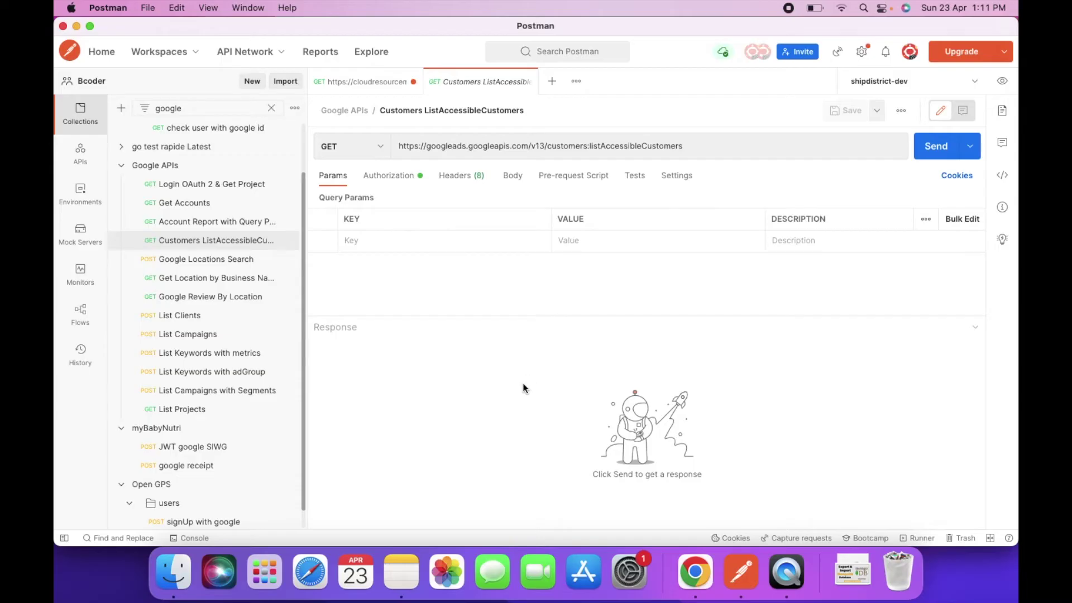
Return to the Google Ads API docs and expand the v13 REST reference
key("super+Tab")
key("super+Tab")
left_click(695, 570)
left_click(361, 35)
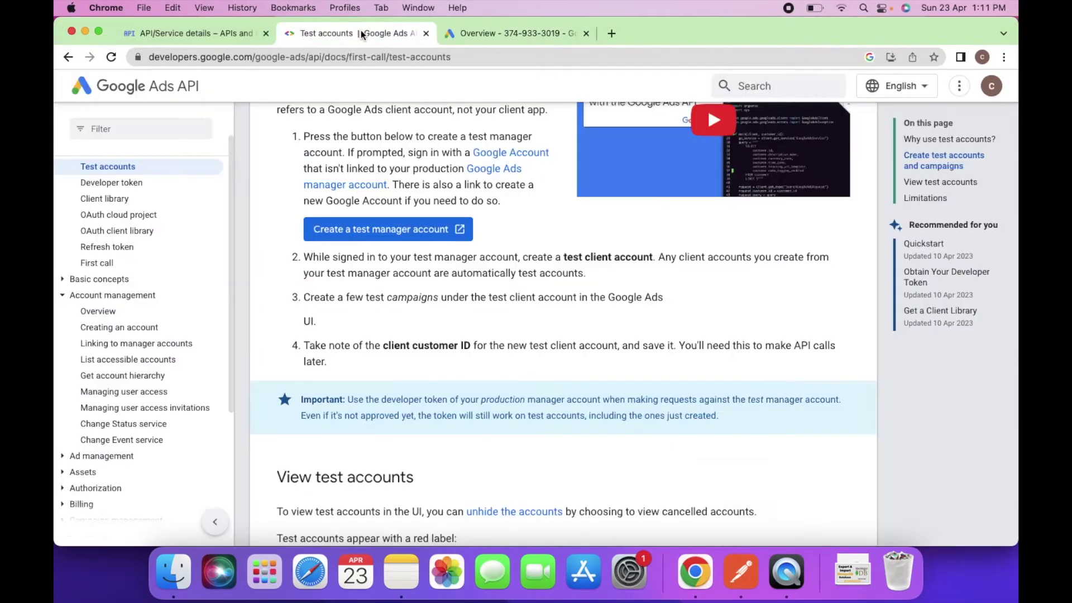
scroll(280, 167, "up", 7)
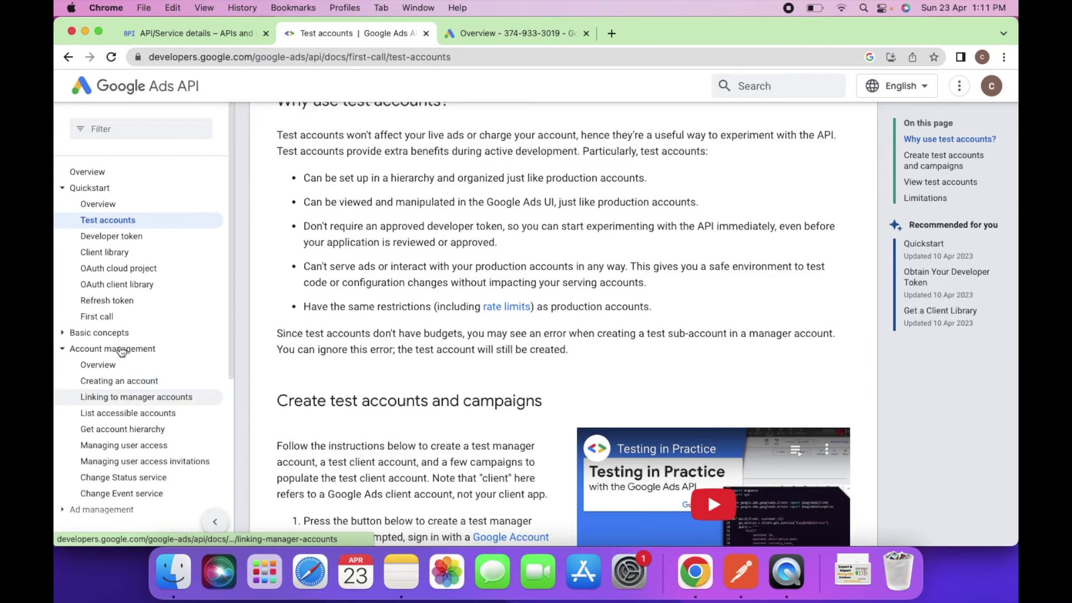
key("super+bracketleft")
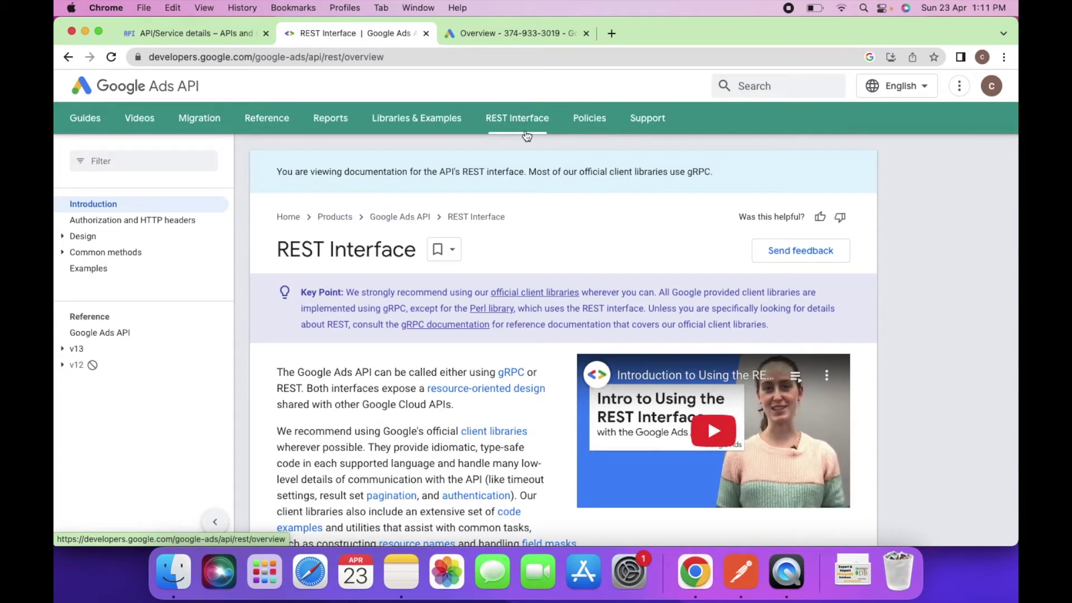
left_click(63, 348)
left_click(64, 349)
left_click(64, 350)
Expand the customers resource and open the listAccessibleCustomers method page
scroll(97, 439, "down", 1)
scroll(98, 439, "down", 8)
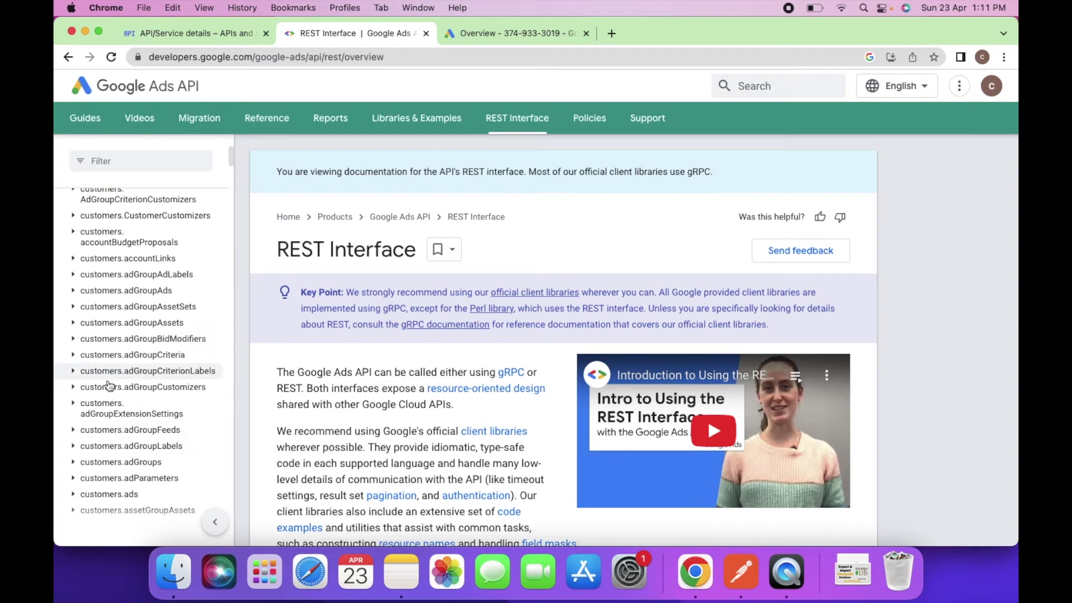
scroll(106, 411, "up", 5)
scroll(113, 324, "up", 2)
left_click(100, 259)
scroll(106, 379, "down", 1)
scroll(111, 357, "down", 4)
scroll(132, 328, "up", 1)
left_click(132, 326)
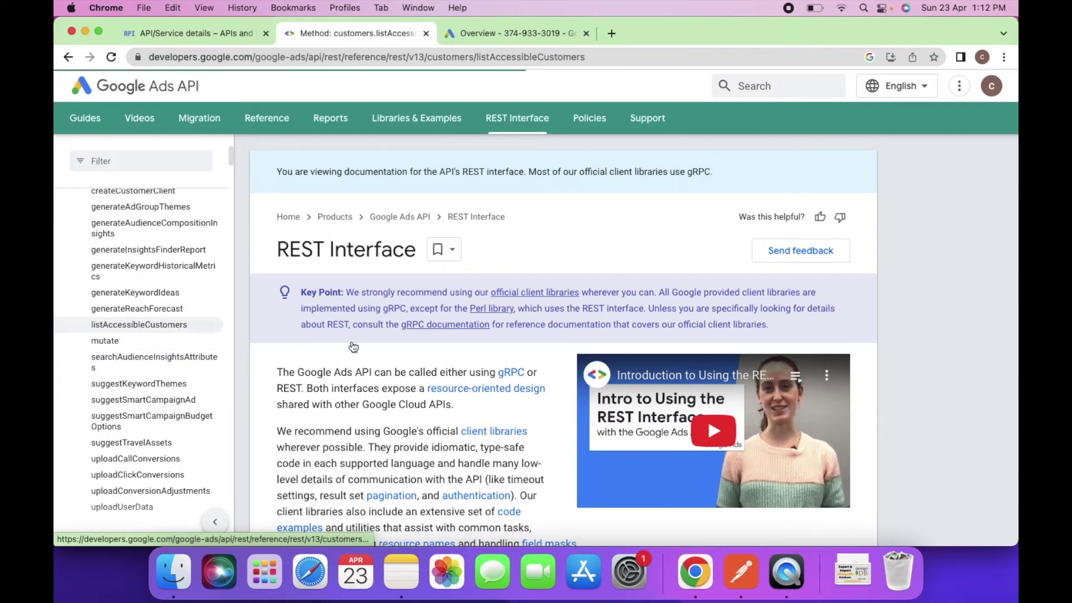
scroll(354, 341, "down", 3)
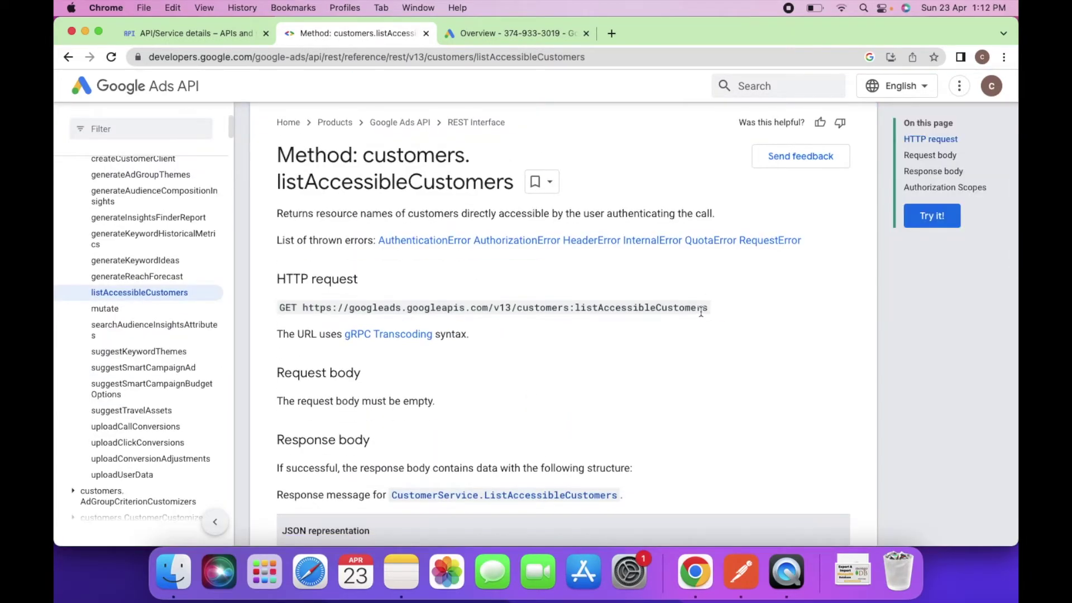
left_click_drag(709, 308, 303, 302)
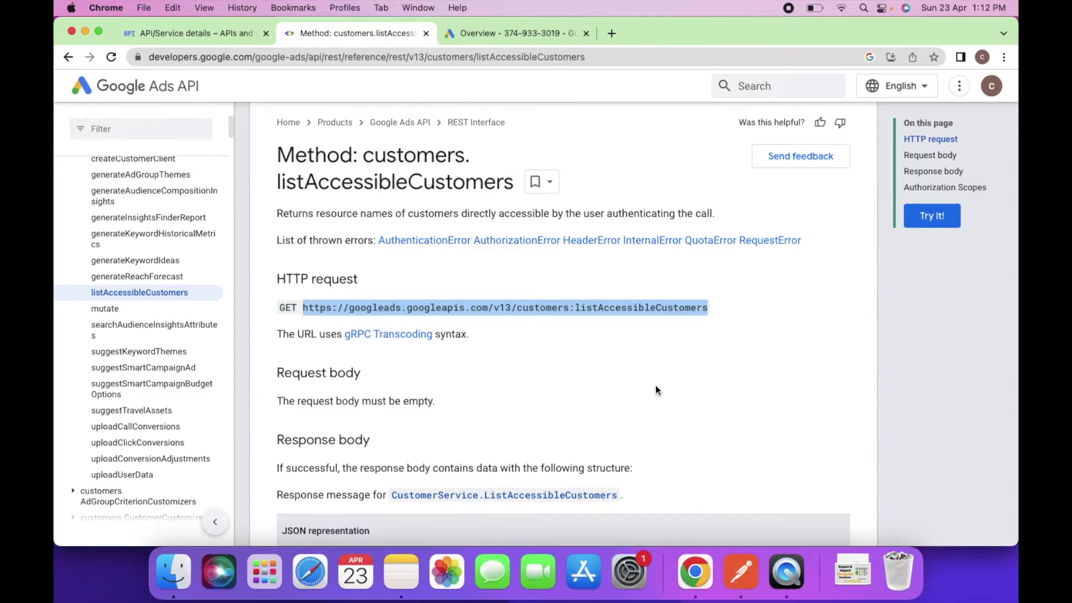
left_click(740, 572)
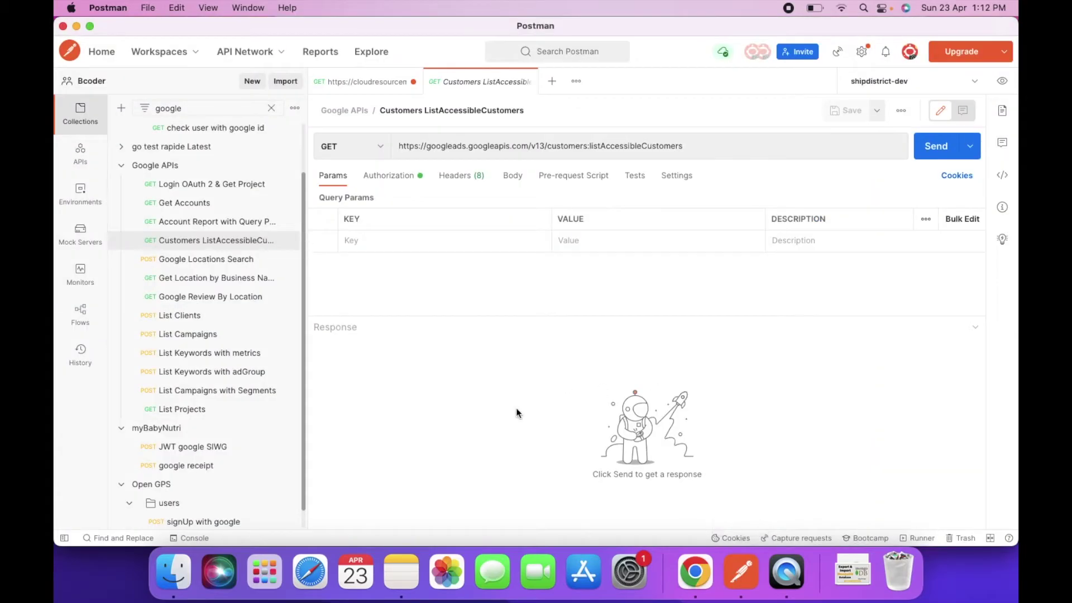
Check the ListAccessibleCustomers URL and auth, then view the projects request's OAuth 2.0 settings
left_click(579, 149)
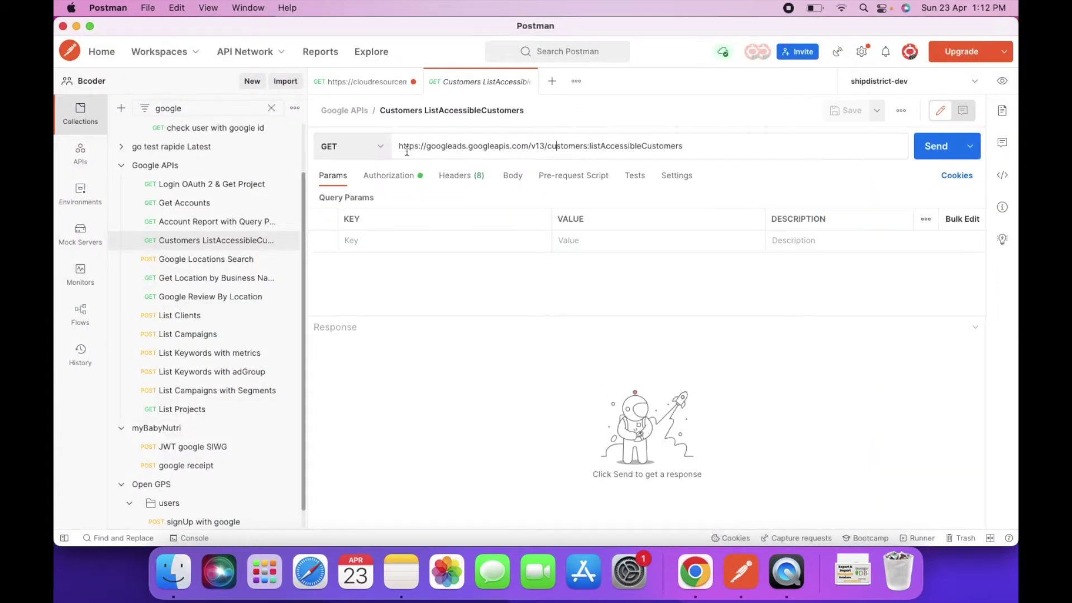
left_click_drag(400, 147, 679, 151)
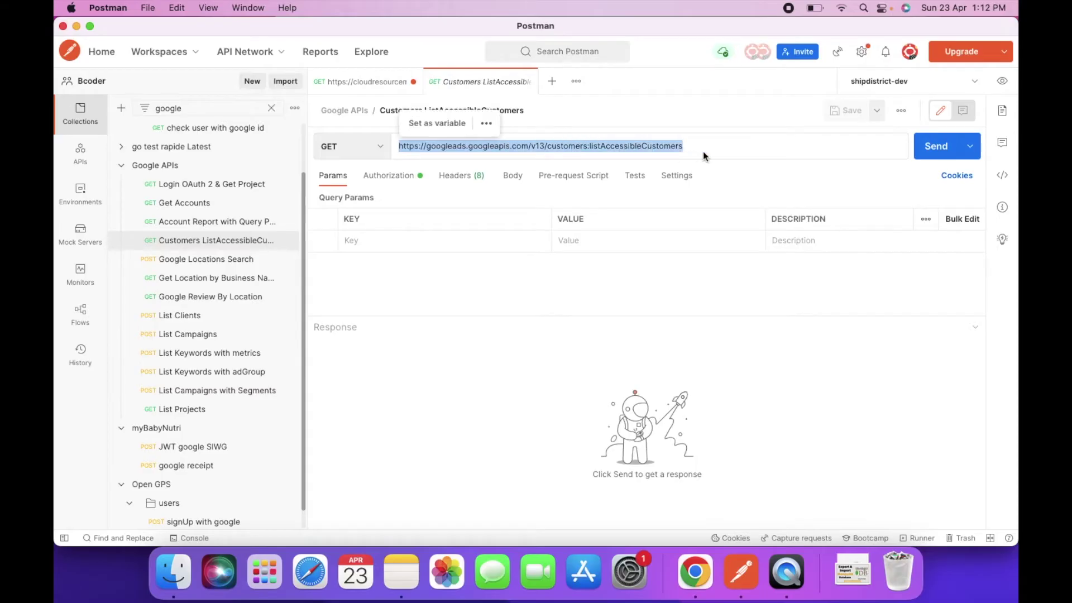
left_click(673, 149)
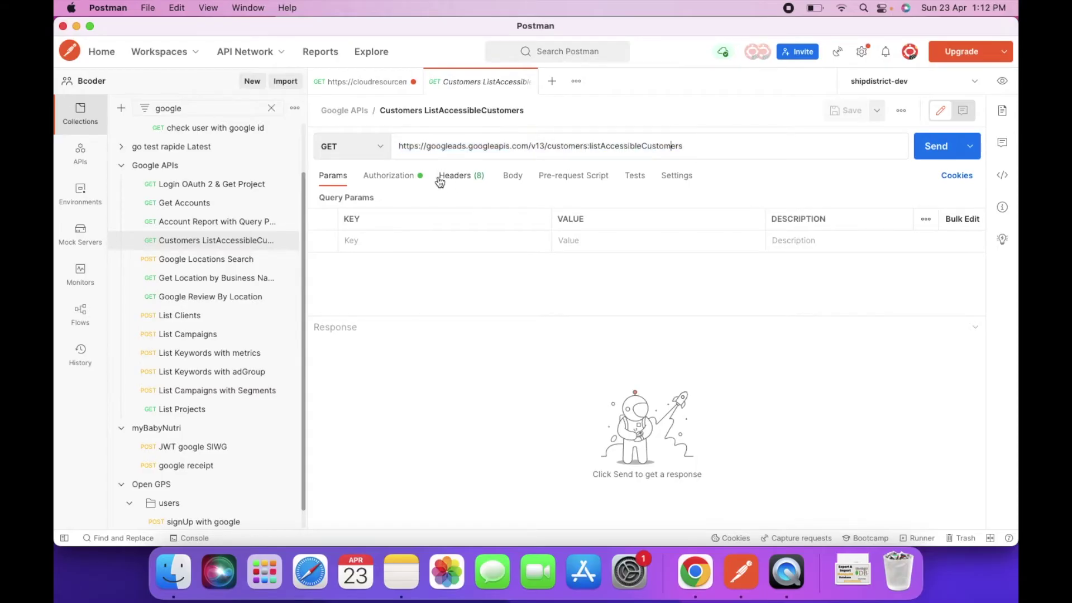
left_click(394, 178)
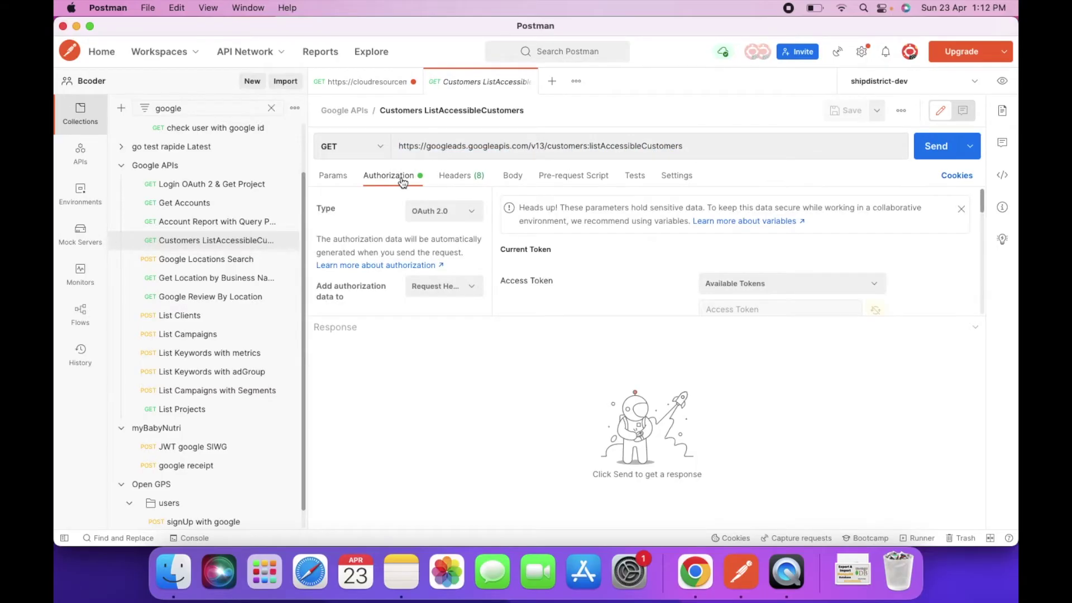
left_click(371, 83)
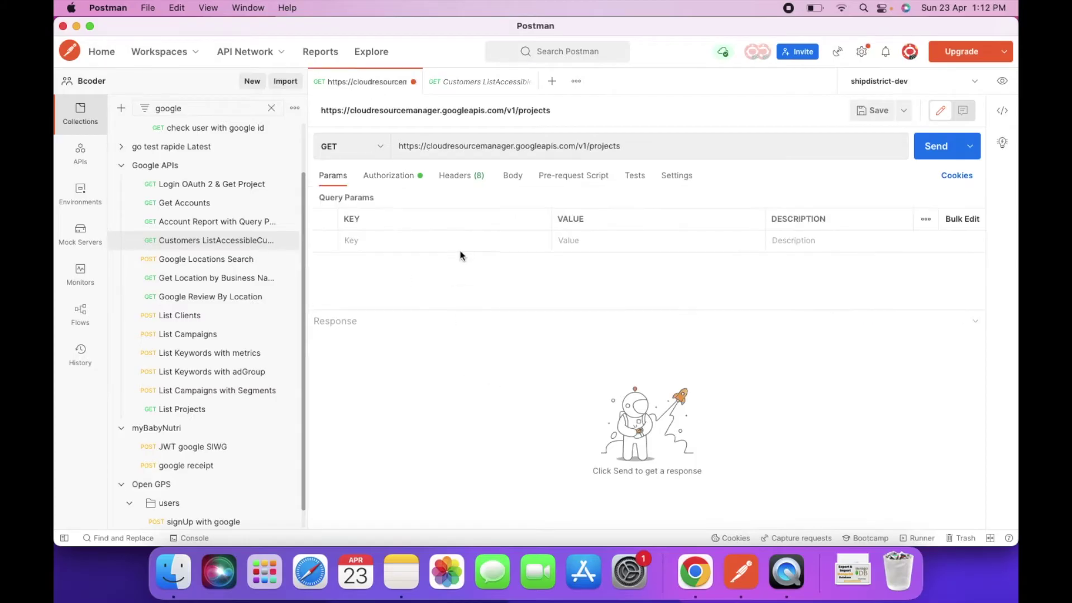
left_click(389, 177)
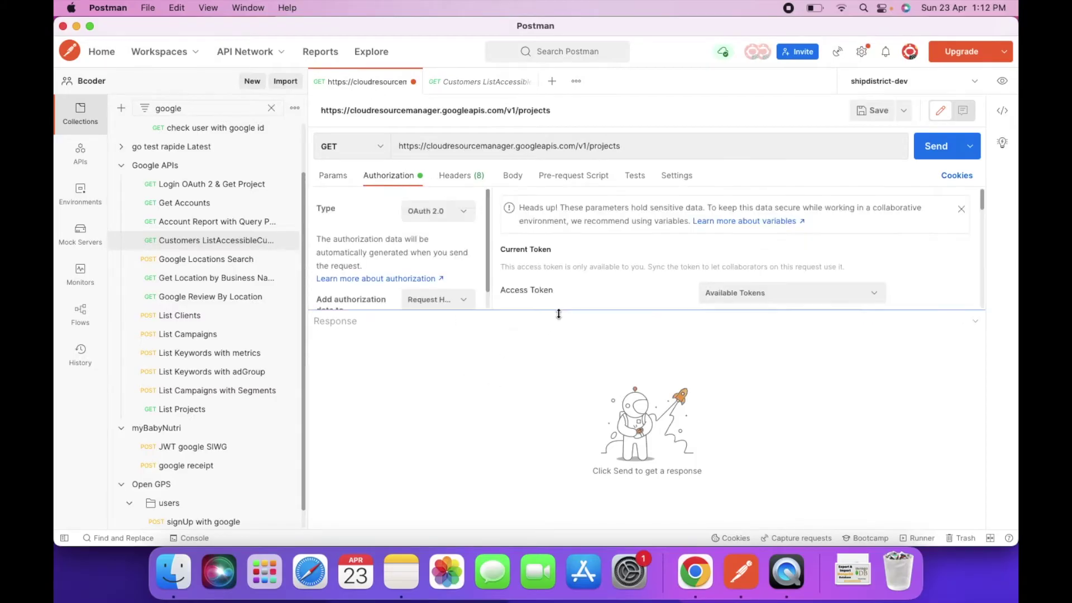
Get a new OAuth access token for the projects request and complete authentication
left_click_drag(558, 314, 558, 508)
scroll(688, 464, "down", 8)
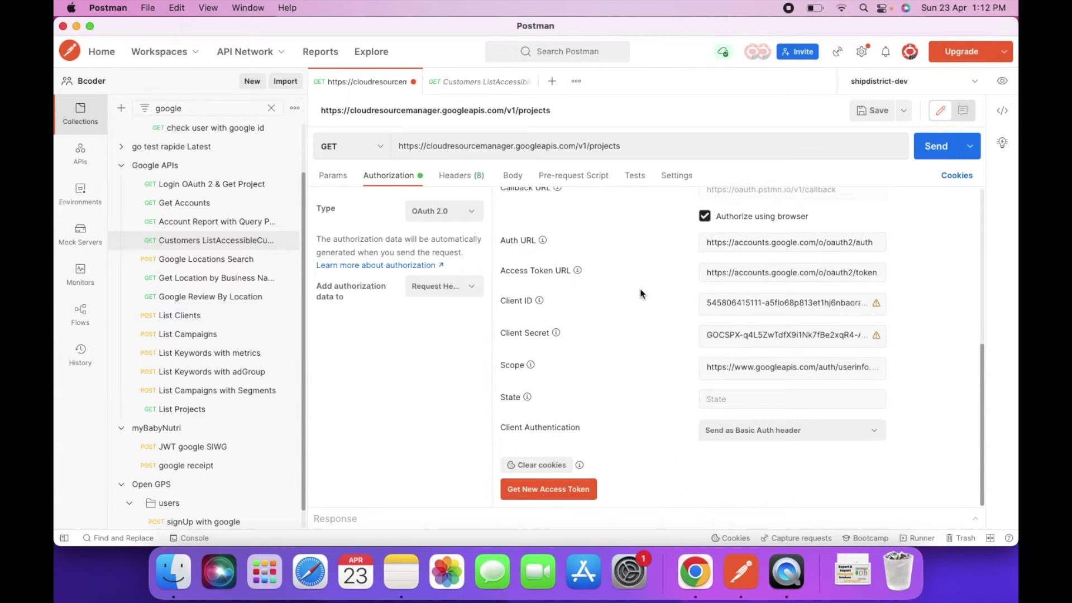
scroll(605, 283, "up", 5)
scroll(604, 282, "down", 4)
scroll(605, 288, "down", 1)
left_click(559, 484)
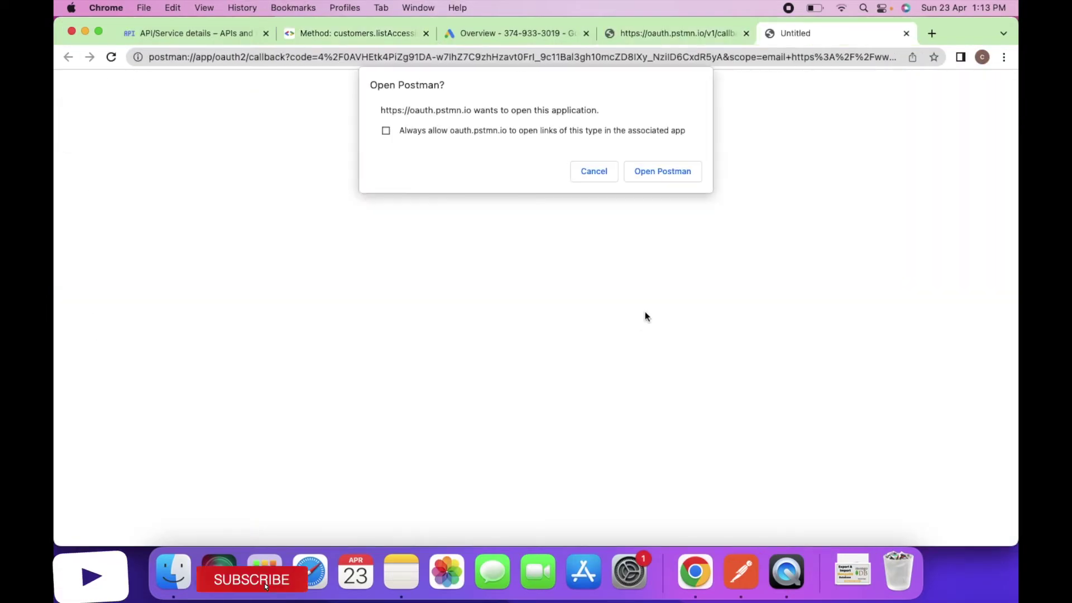
left_click(657, 173)
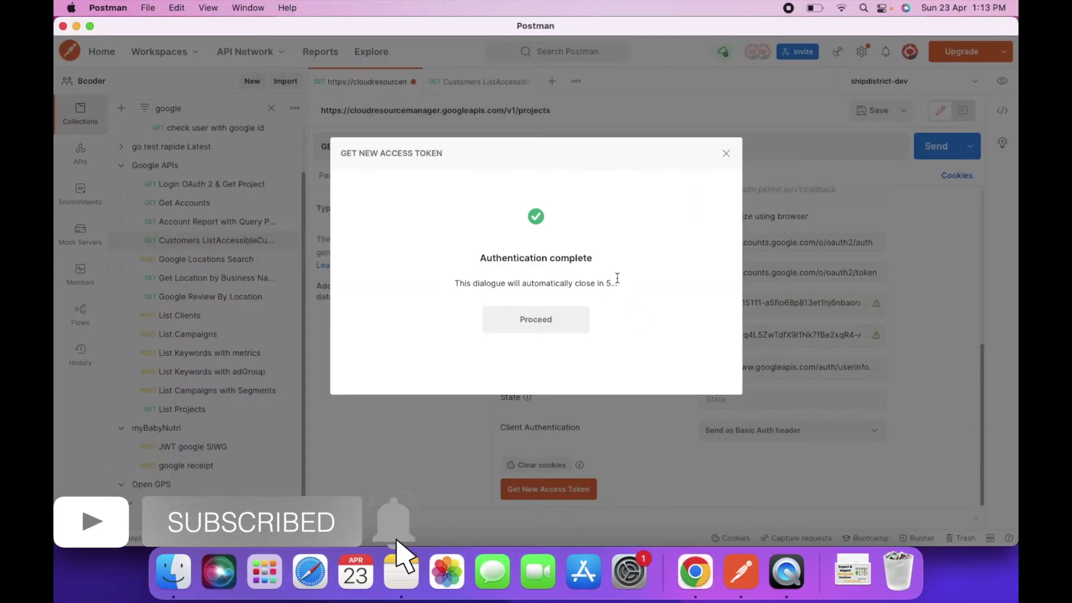
left_click(543, 316)
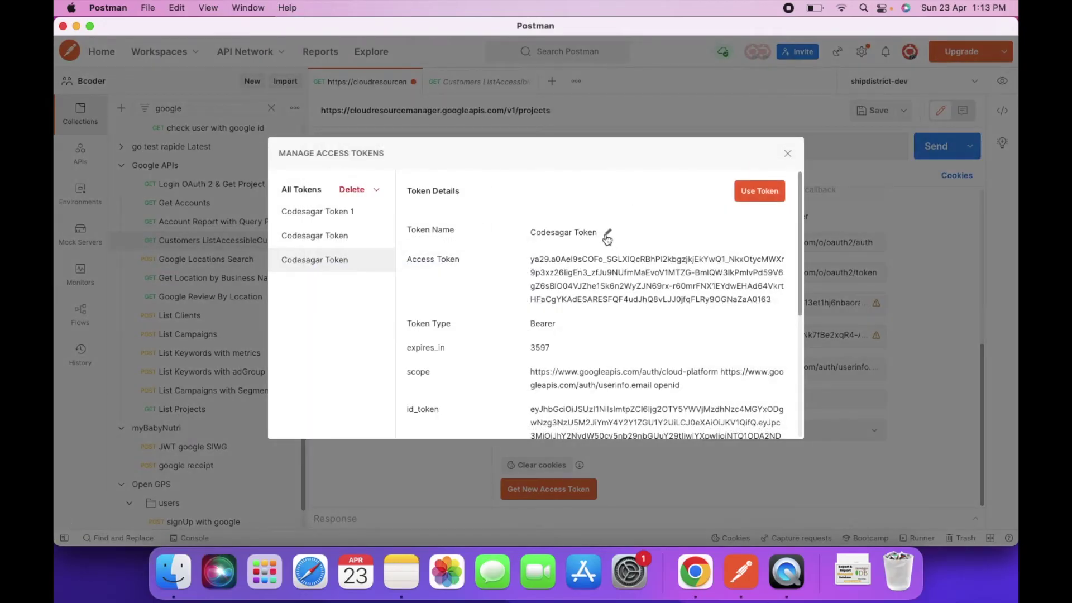
Rename the token 'Codesagar Token NEW' and use it on the projects request
left_click(604, 234)
left_click(602, 231)
type("NEW")
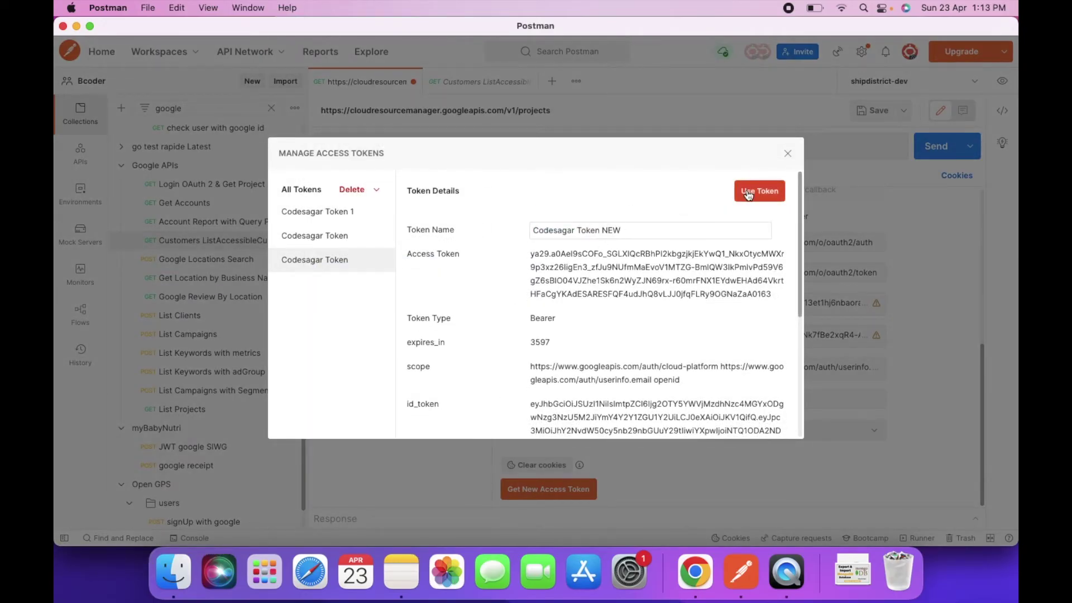
left_click(748, 191)
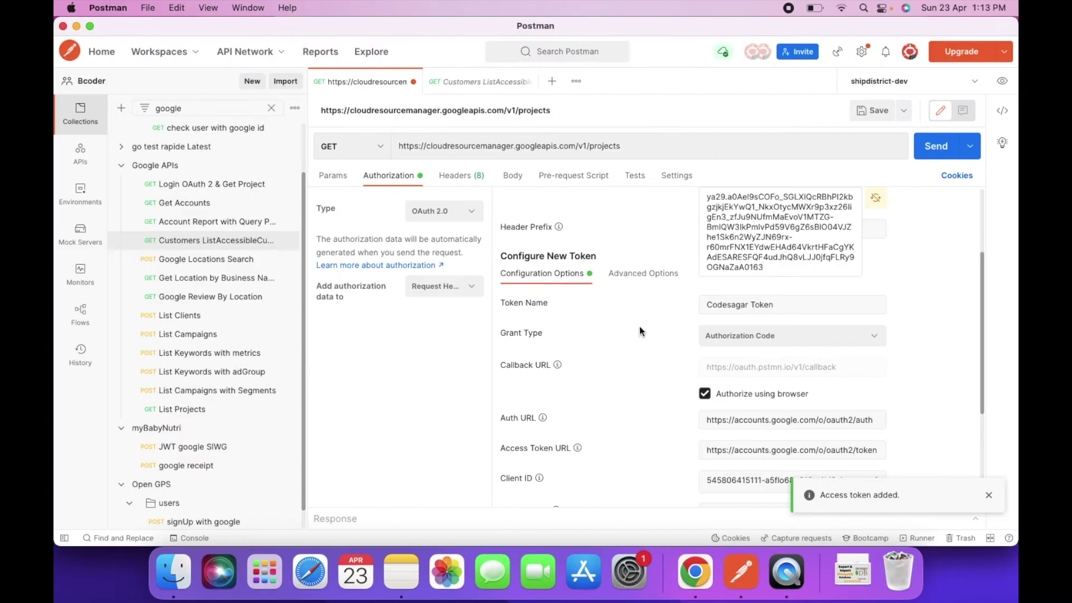
scroll(591, 346, "up", 3)
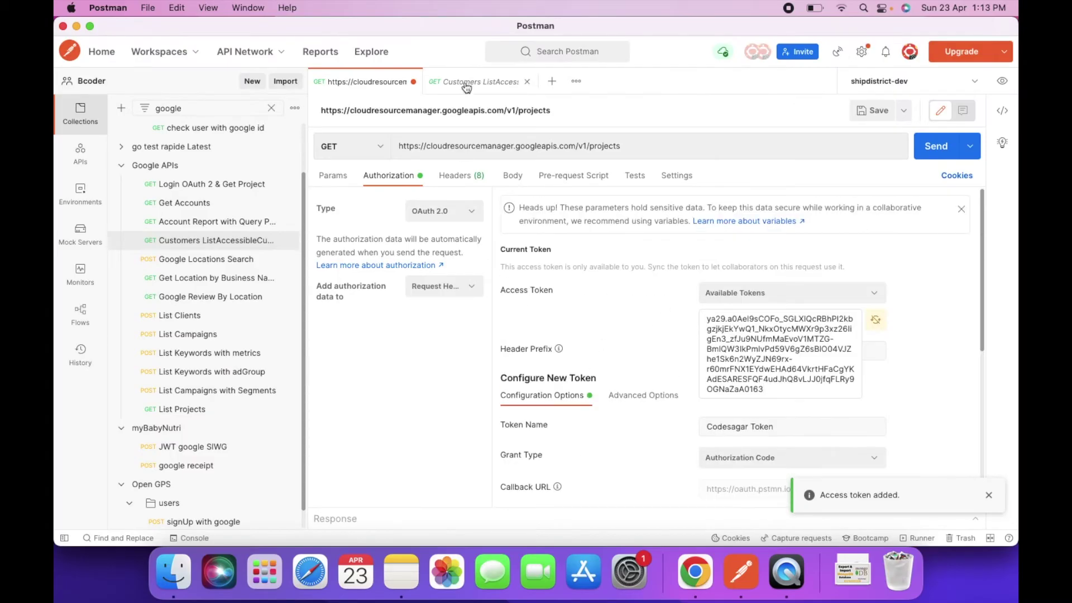
Assign a saved access token to the Customers ListAccessibleCustomers request's authorization
left_click(503, 82)
left_click(457, 176)
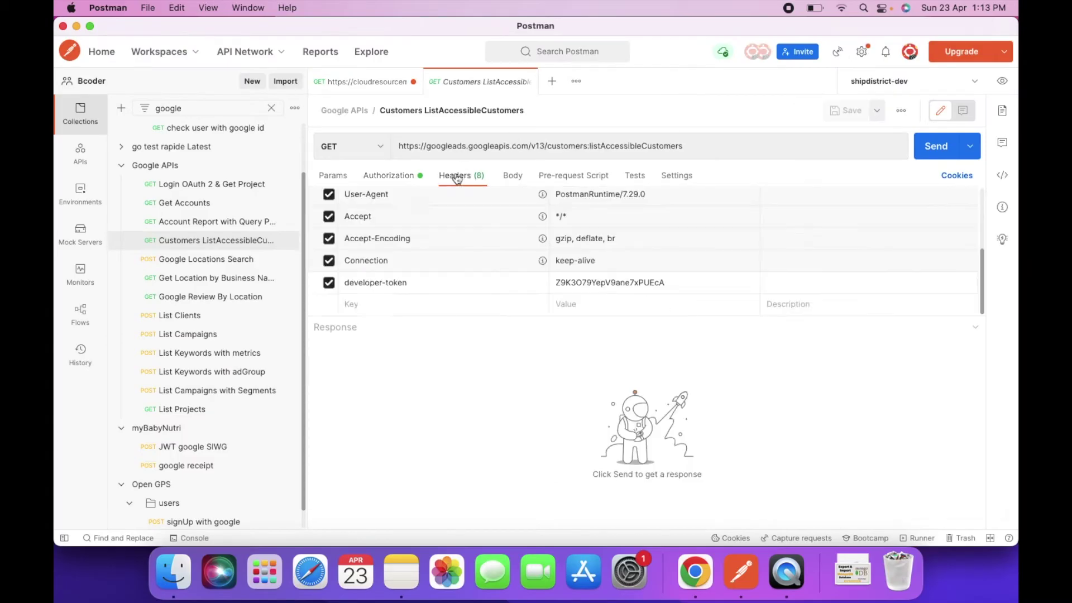
left_click(404, 177)
left_click(749, 285)
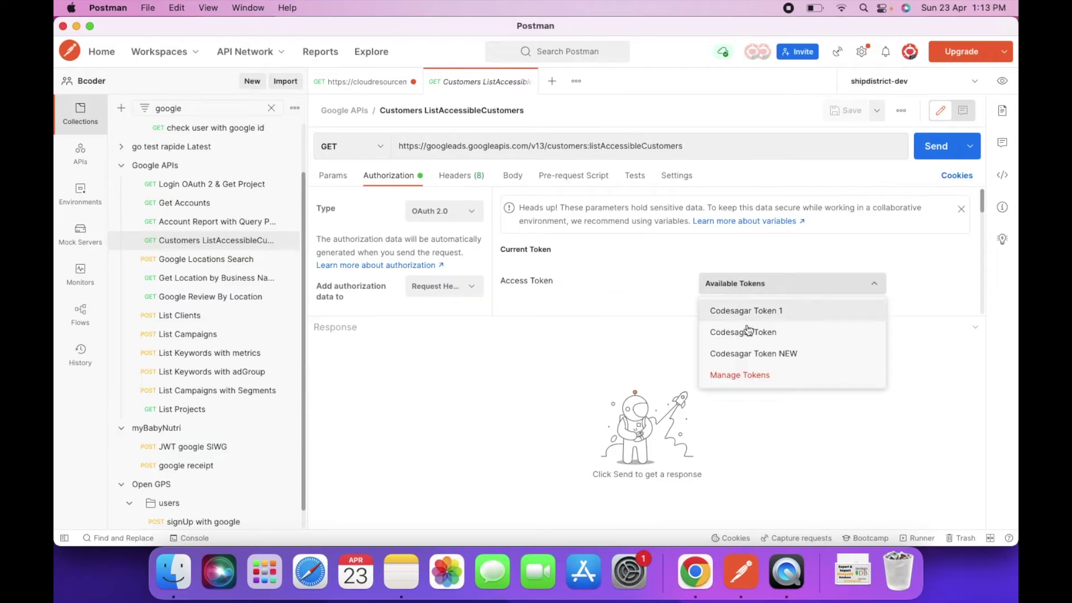
left_click(749, 354)
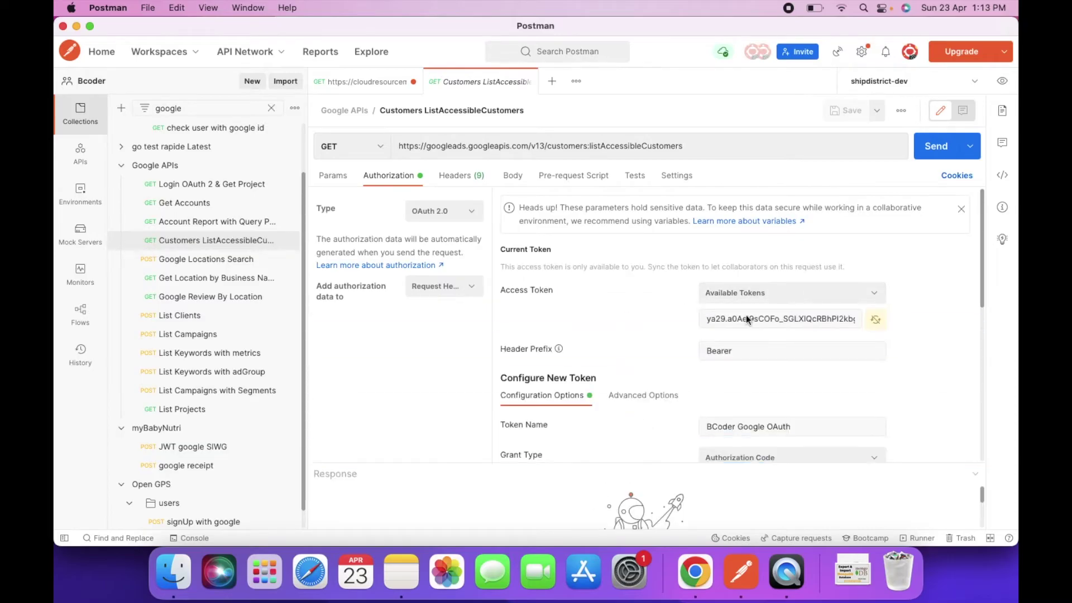
Send the request and read the 403 insufficient authentication scopes error
left_click(942, 155)
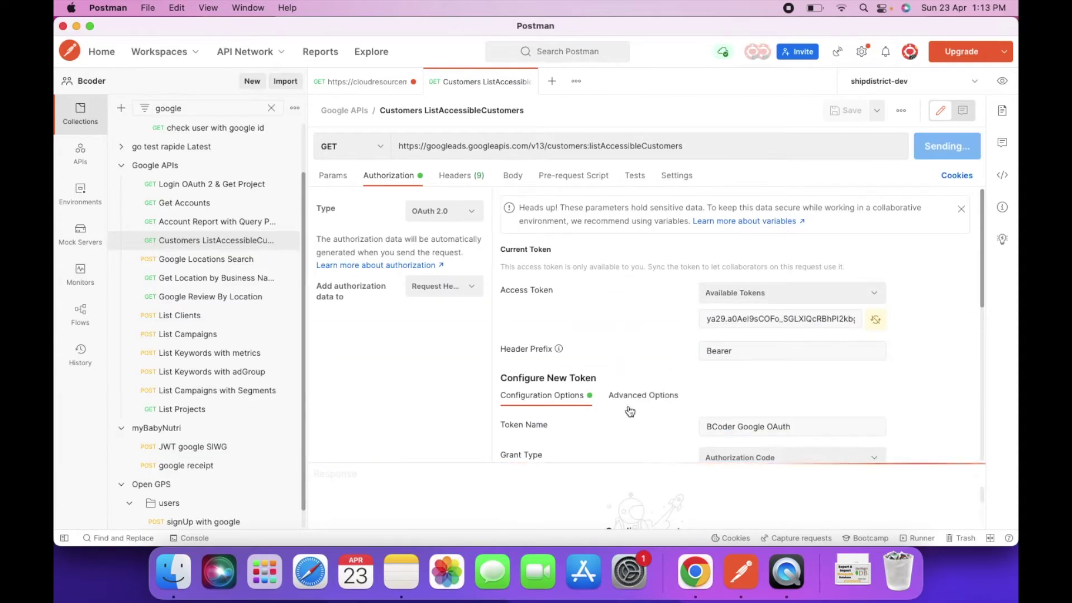
left_click_drag(592, 465, 587, 249)
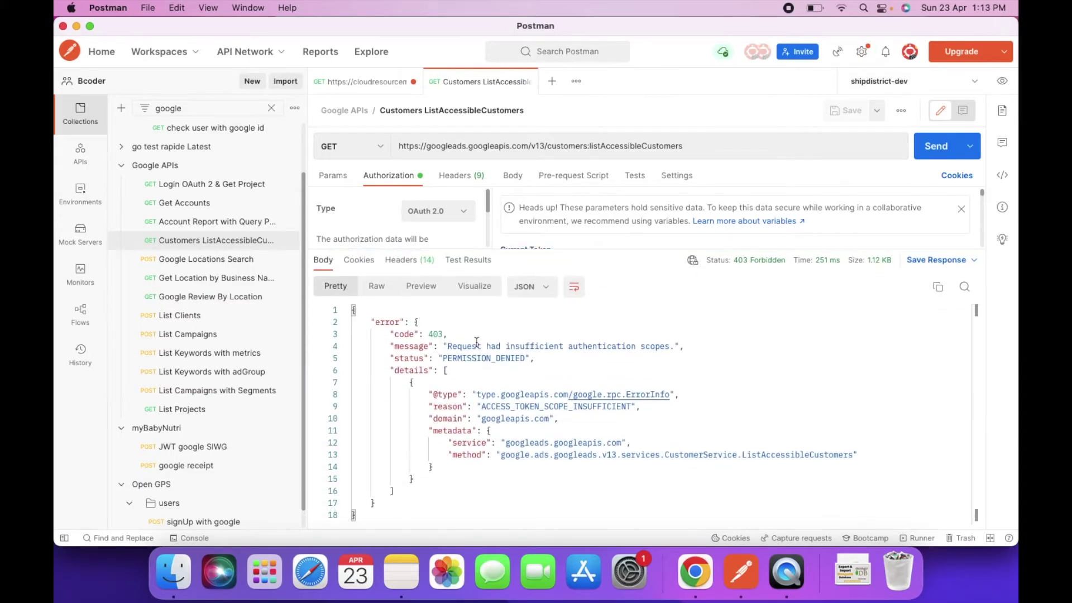
left_click_drag(450, 344, 669, 347)
key("super+Tab")
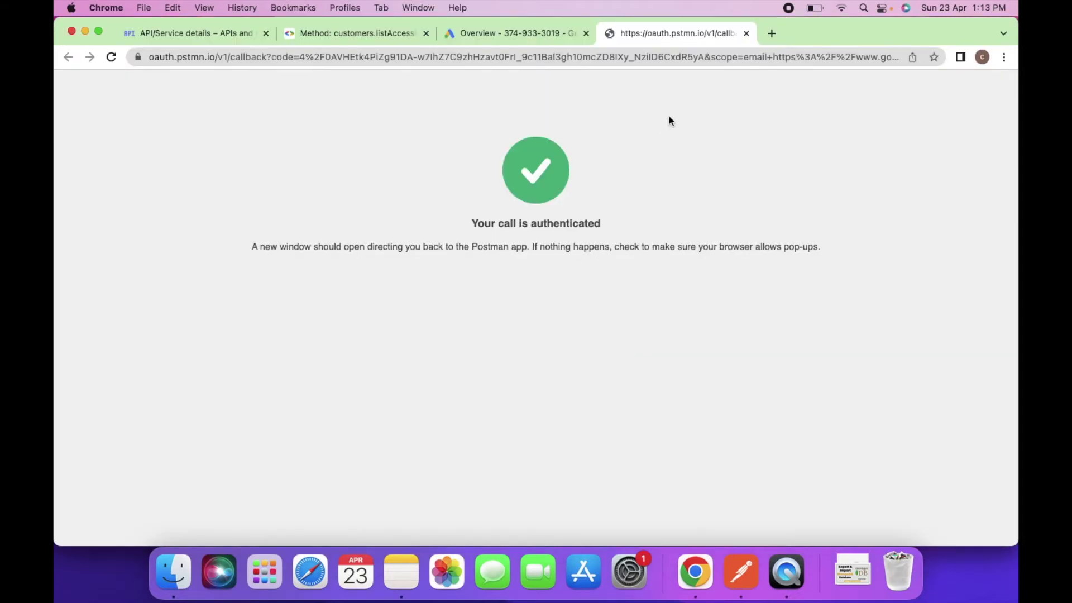
left_click(747, 33)
left_click(341, 34)
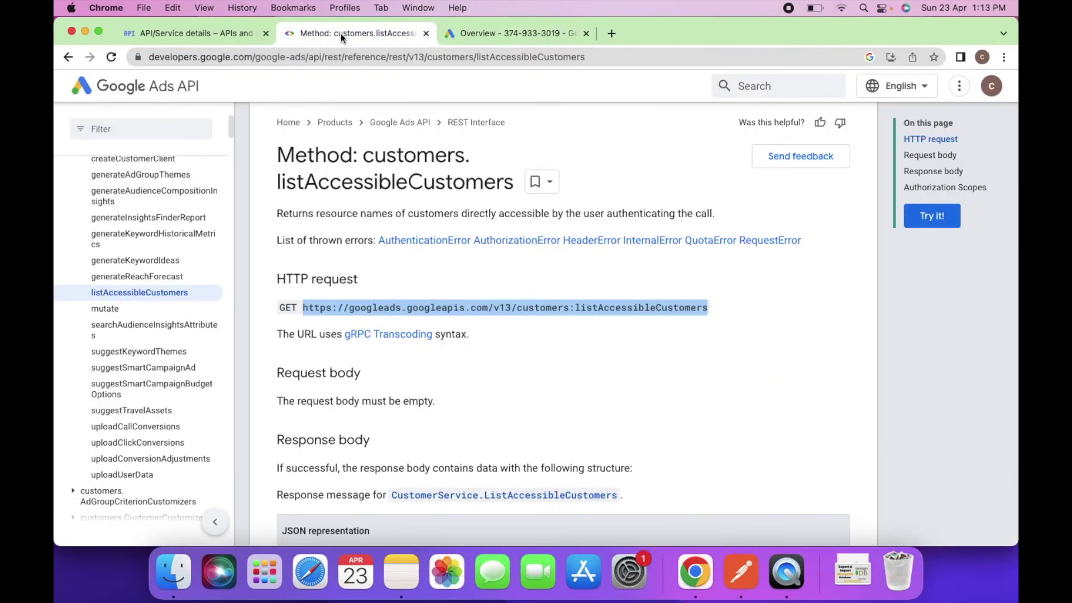
left_click(415, 373)
scroll(421, 391, "down", 15)
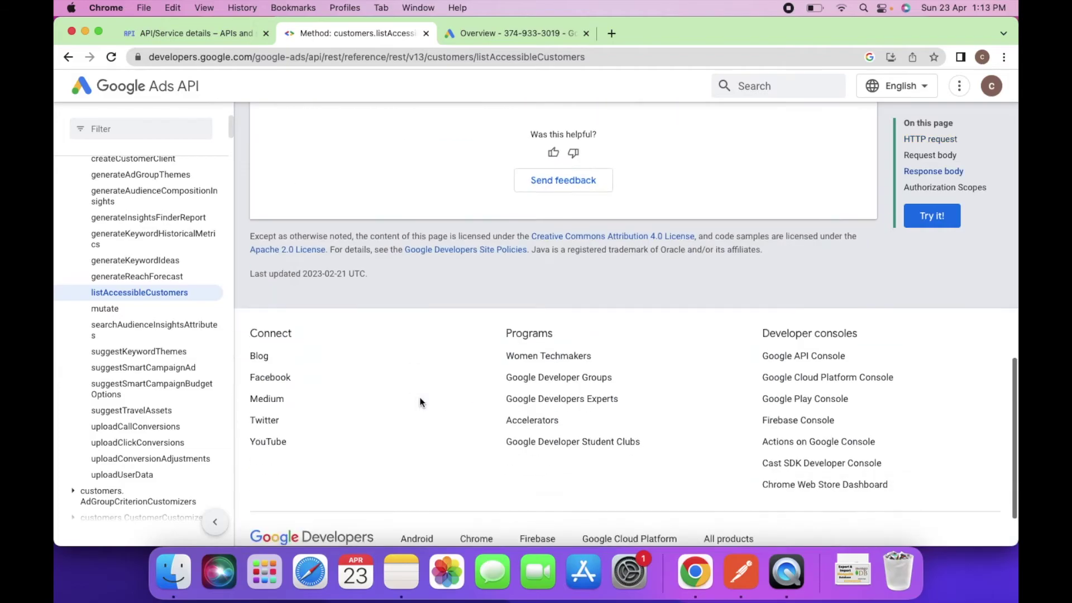
scroll(421, 402, "up", 7)
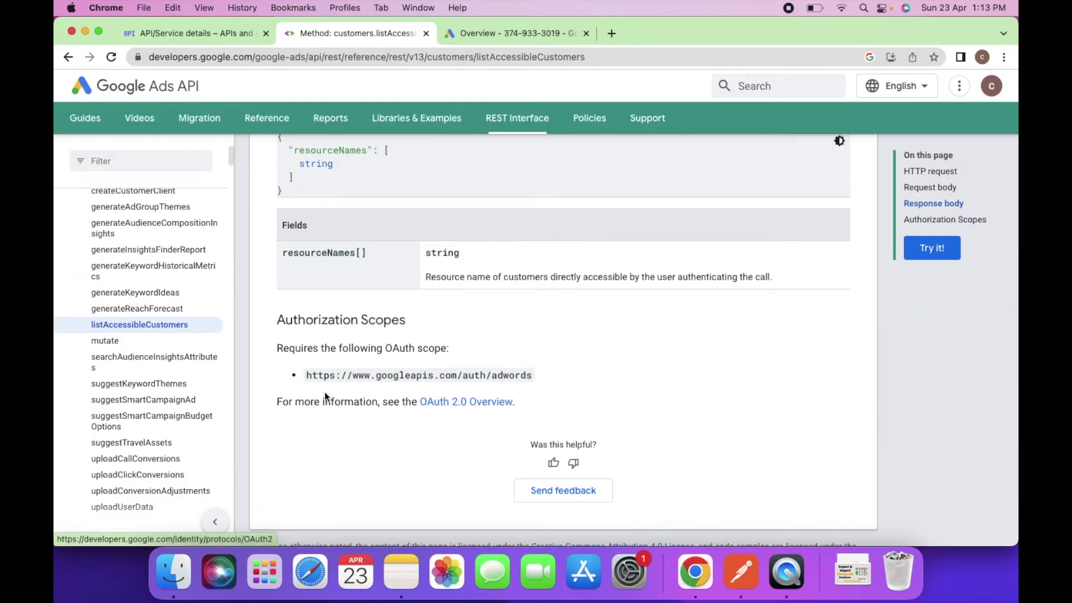
left_click_drag(306, 377, 531, 378)
key("super+c")
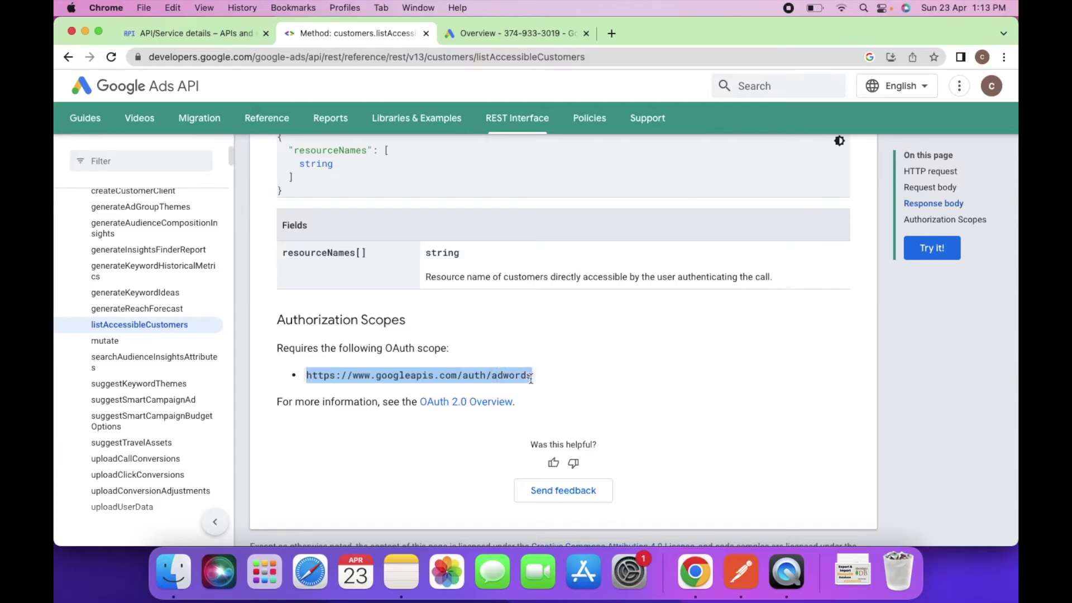
left_click(740, 571)
left_click(385, 82)
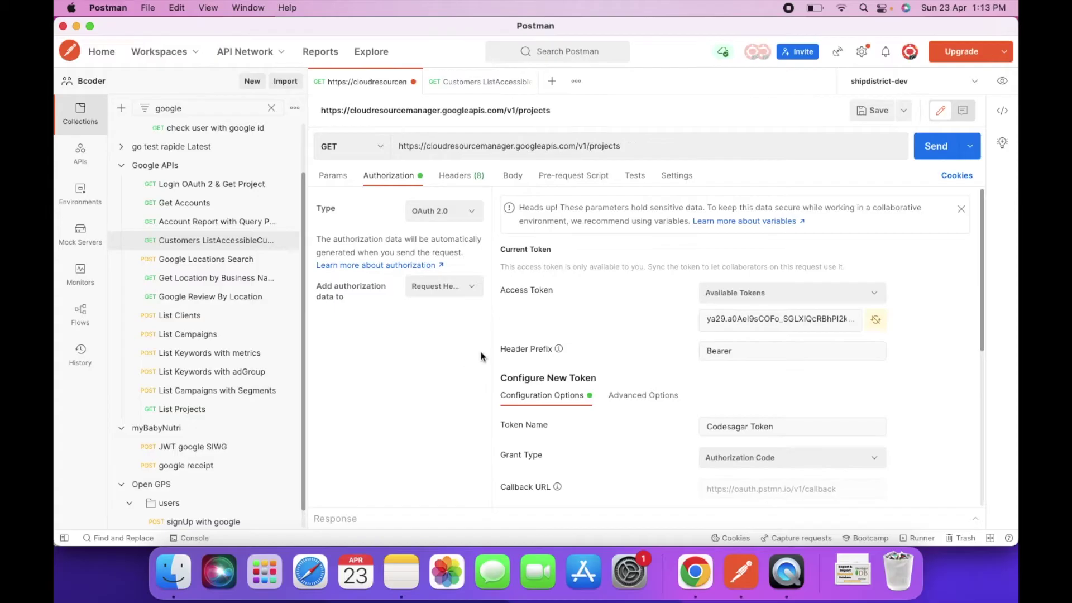
scroll(625, 346, "down", 8)
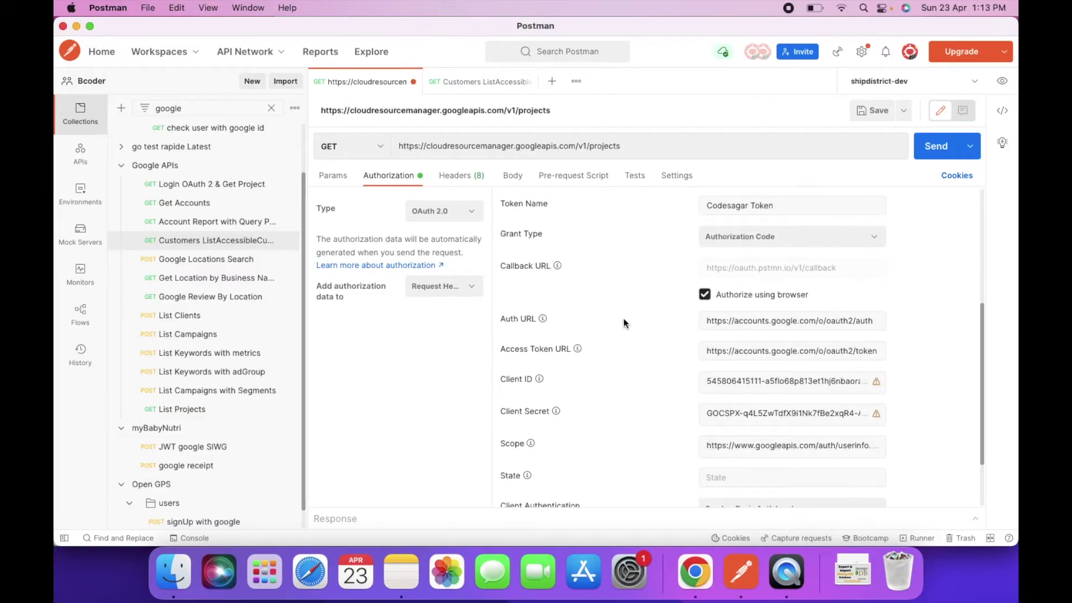
scroll(625, 323, "down", 3)
left_click(762, 368)
left_click(757, 396)
key("super+v")
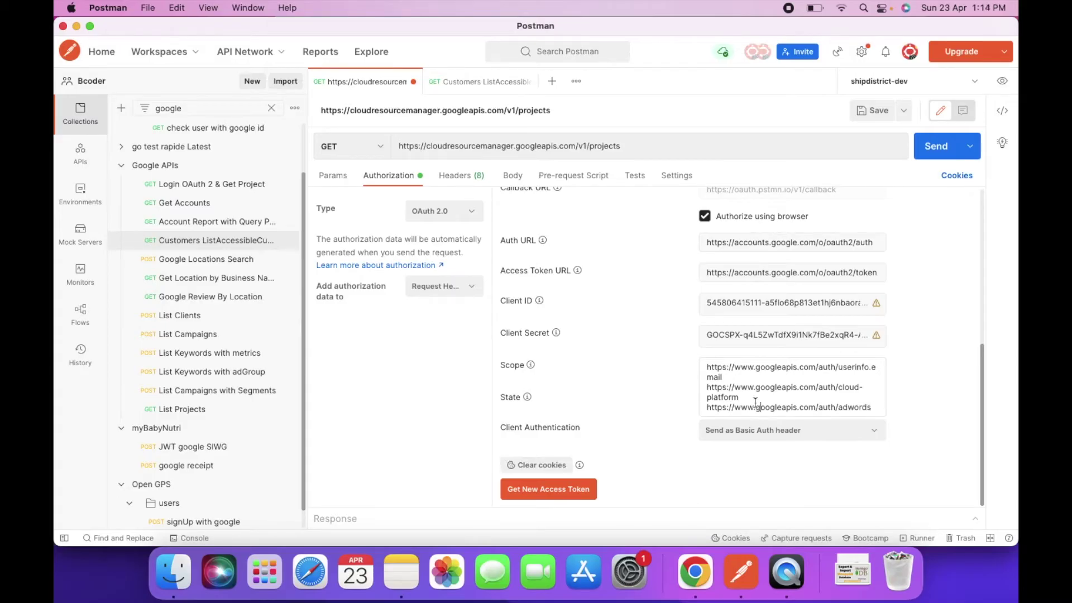
left_click(595, 391)
left_click(547, 495)
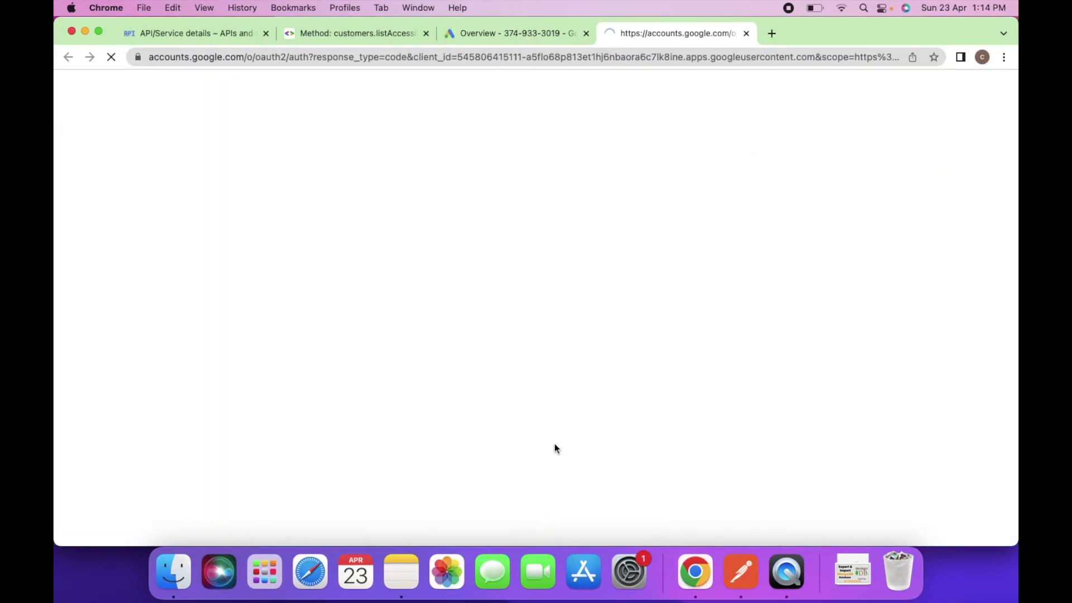
Pick the Google account, allow oauth.pstmn.io access to Google Ads data, and return to Postman
left_click(424, 269)
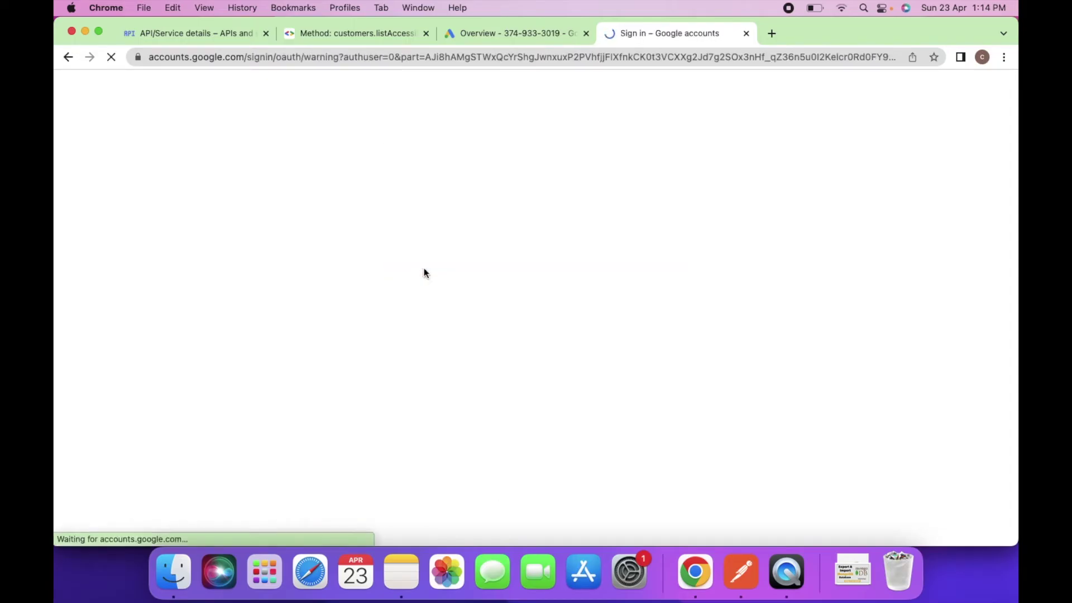
left_click(426, 312)
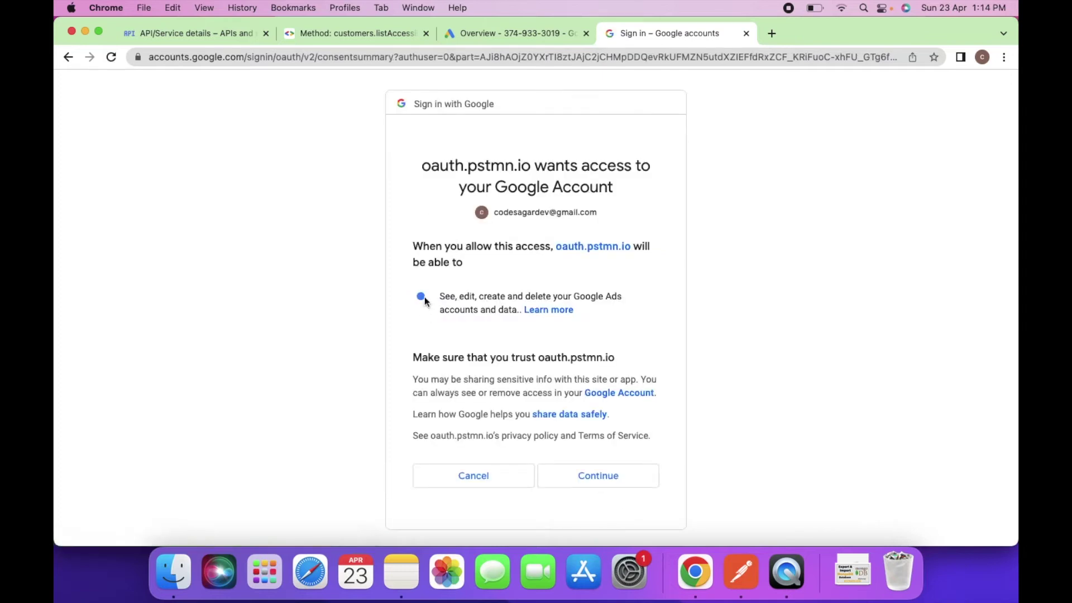
left_click_drag(438, 295, 508, 313)
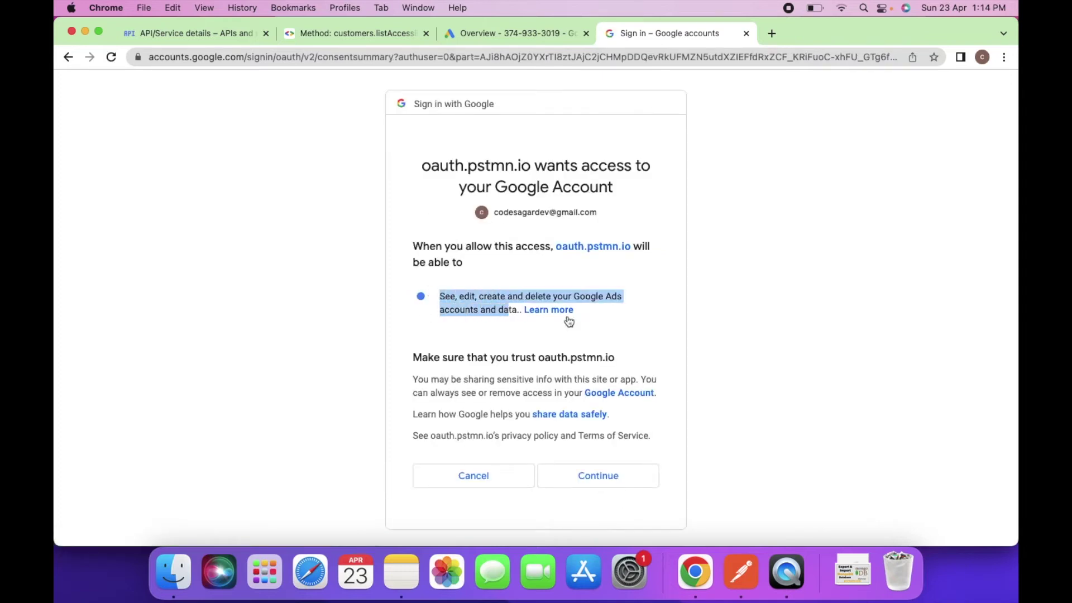
left_click(598, 338)
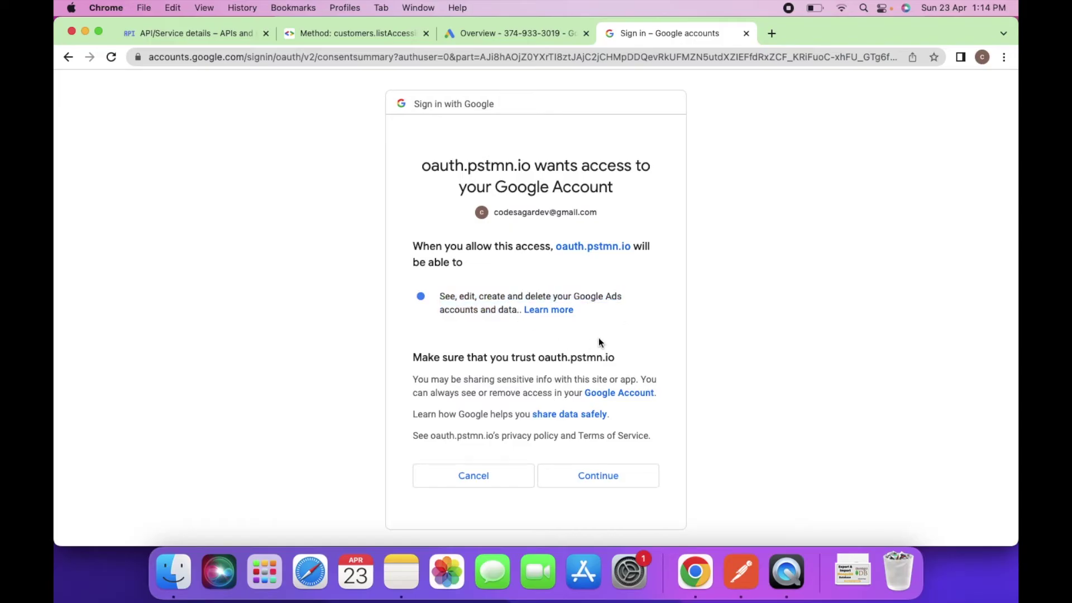
left_click(600, 475)
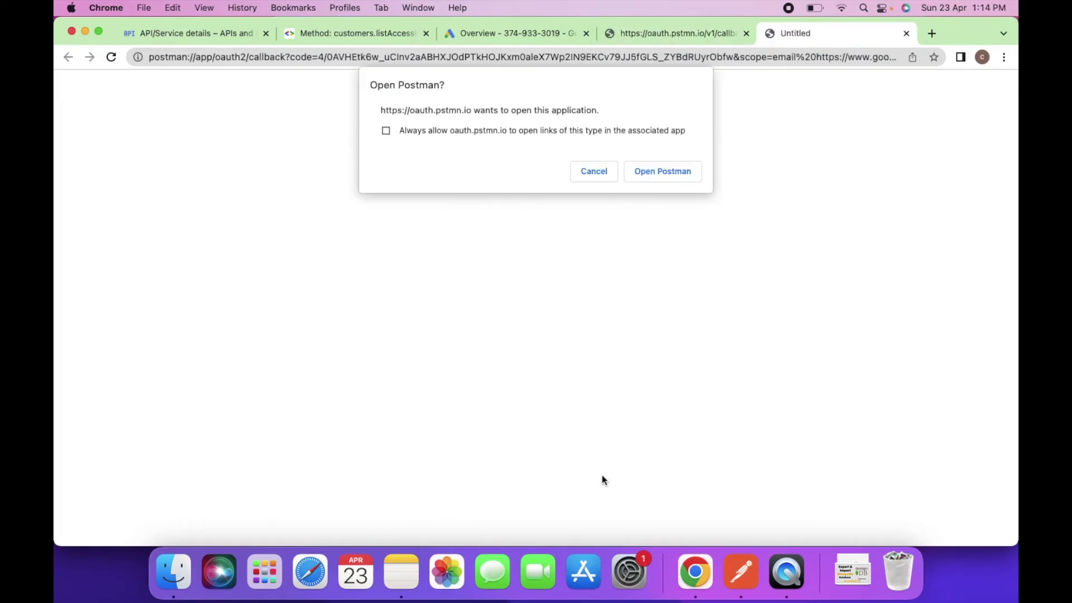
left_click(647, 174)
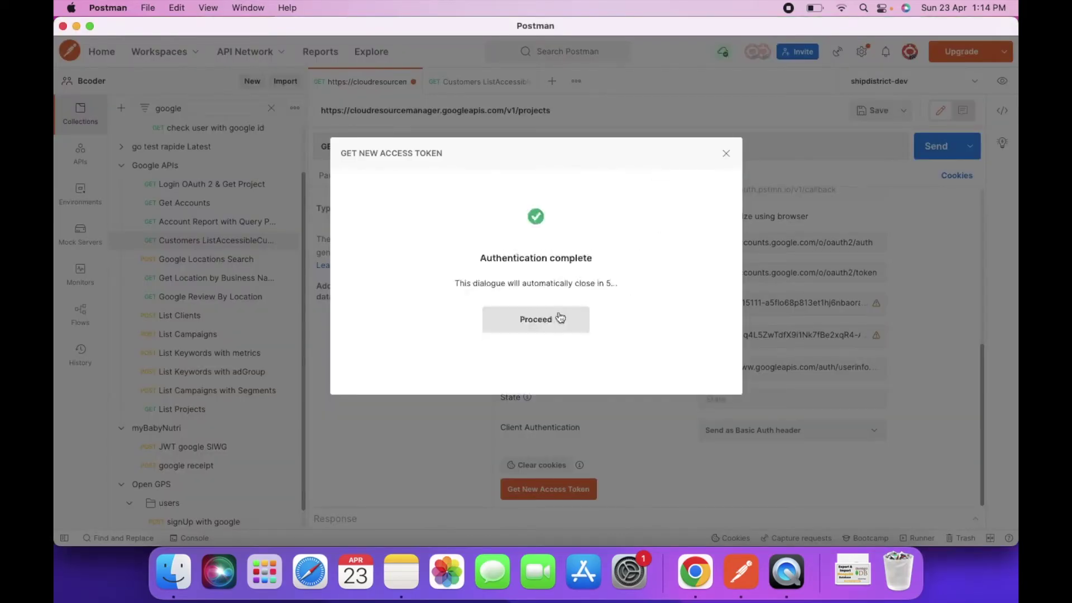
Rename the new token 'Codesagar Token ALL' and use it
left_click(538, 320)
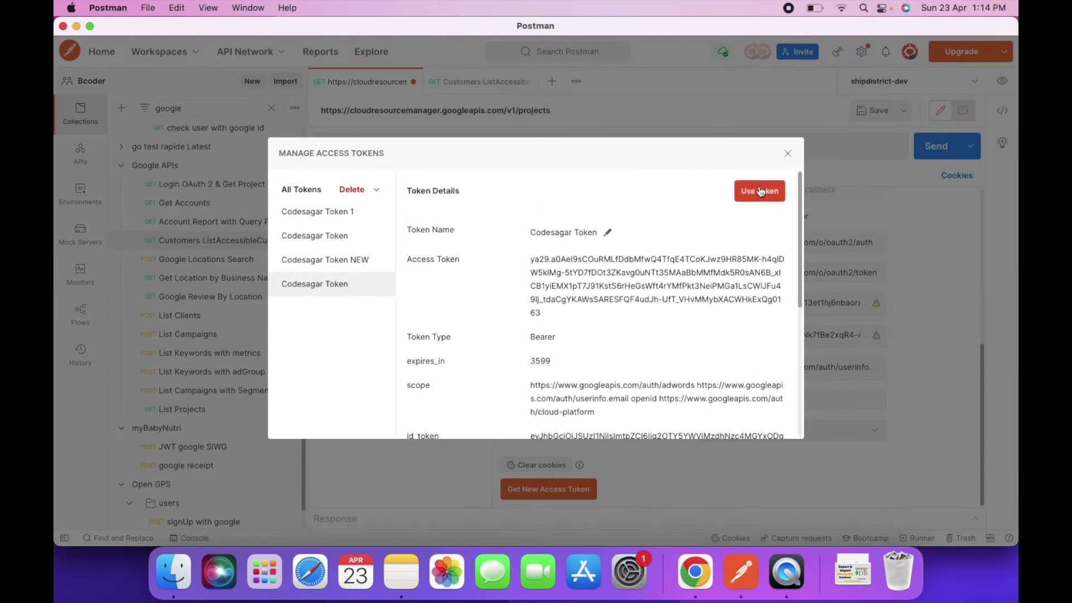
left_click(608, 231)
left_click(617, 231)
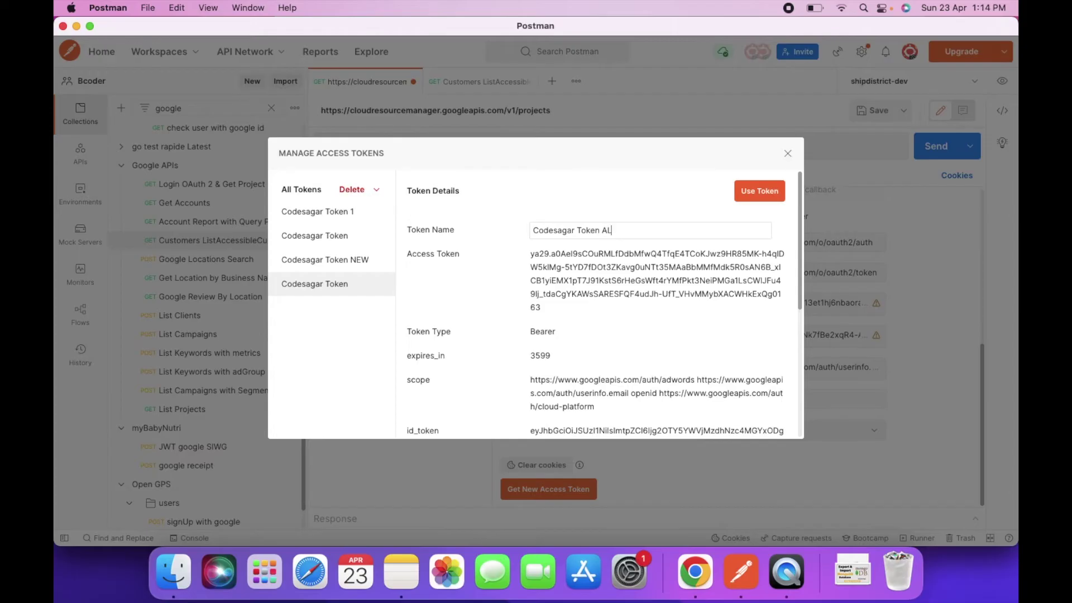
left_click(776, 187)
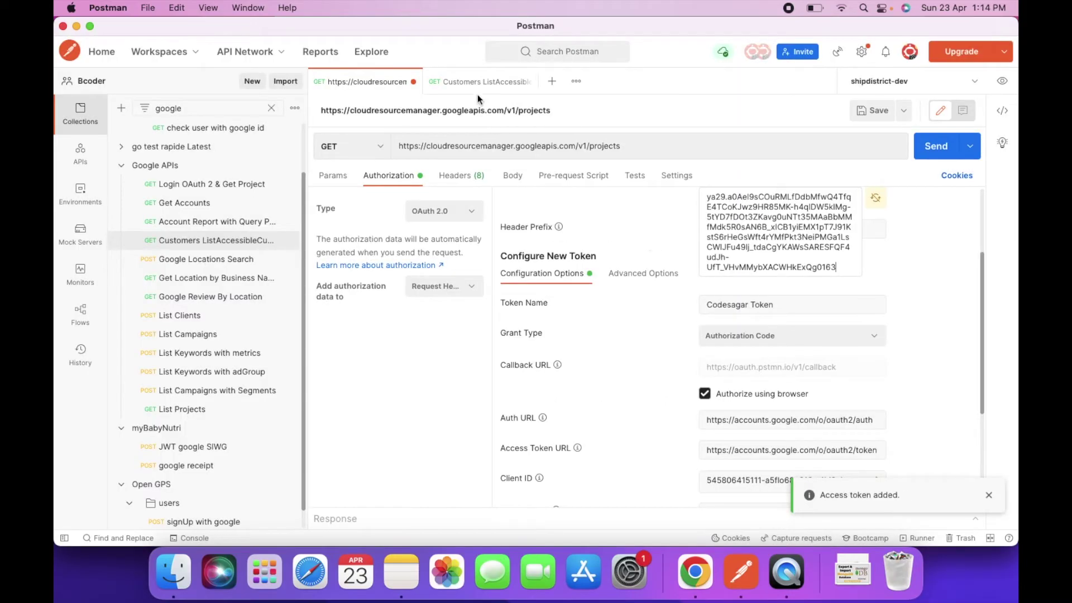
Select Codesagar Token ALL in the ListAccessibleCustomers request's authorization
left_click(478, 83)
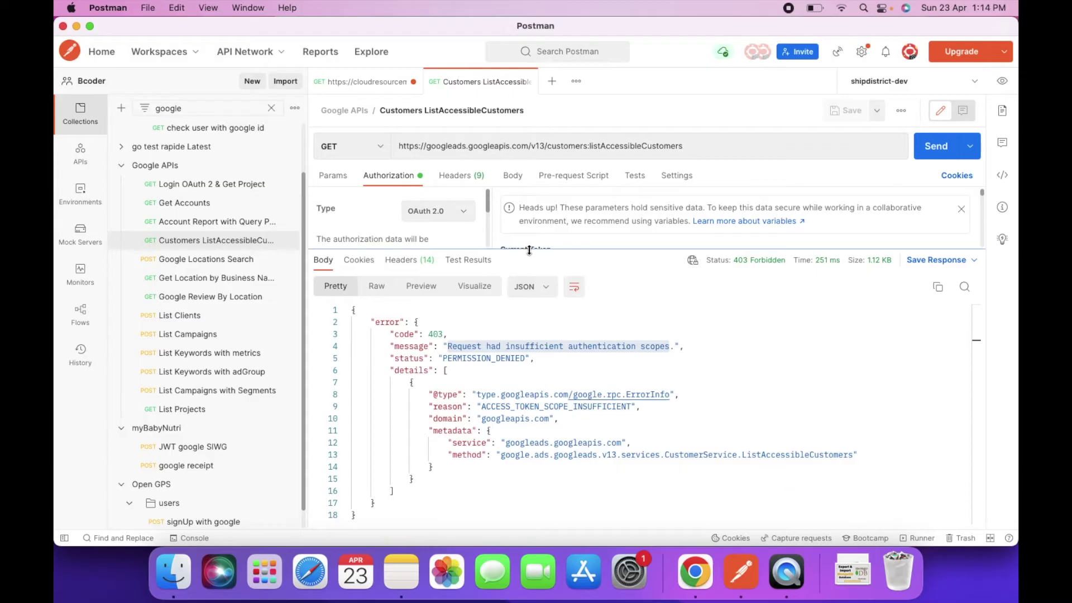
left_click_drag(529, 250, 531, 346)
left_click(742, 299)
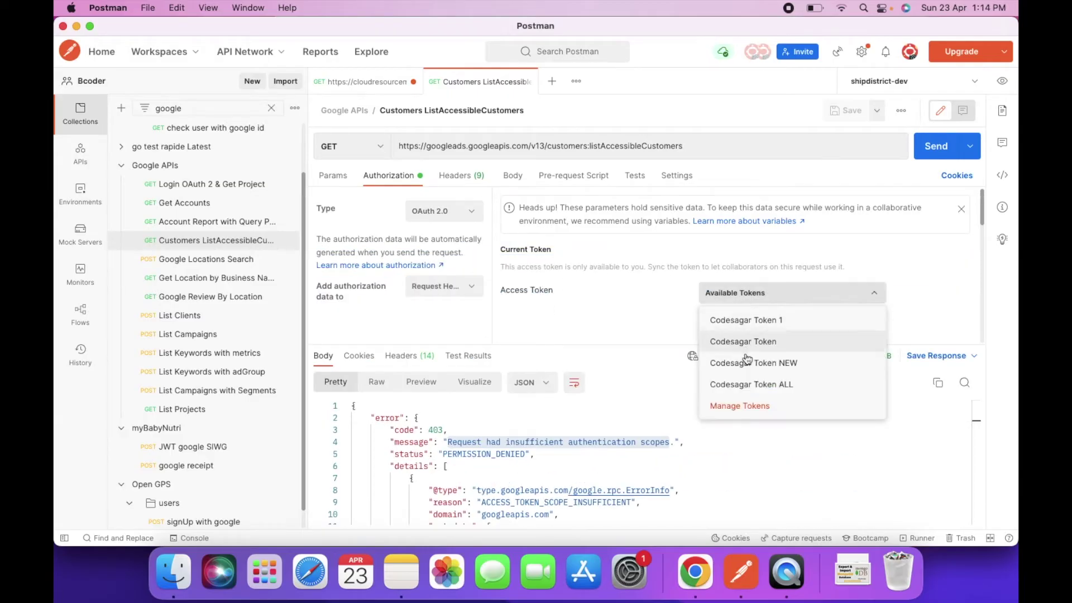
left_click(749, 384)
Send the request and copy 'Google Ads API' from the 403 API-not-enabled error
left_click(935, 152)
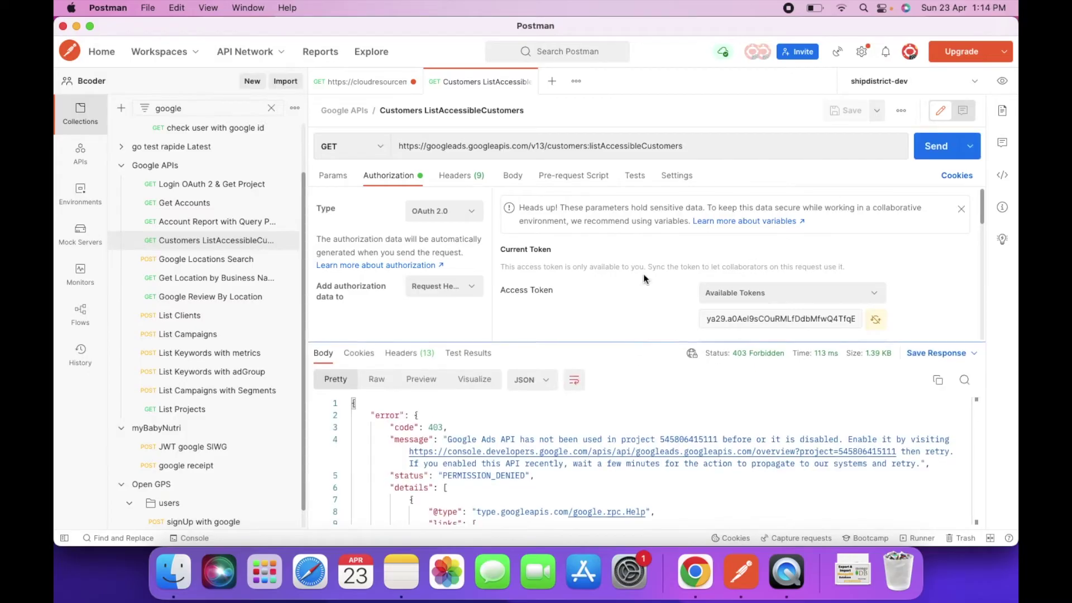
left_click_drag(644, 342, 643, 231)
left_click_drag(448, 328, 519, 328)
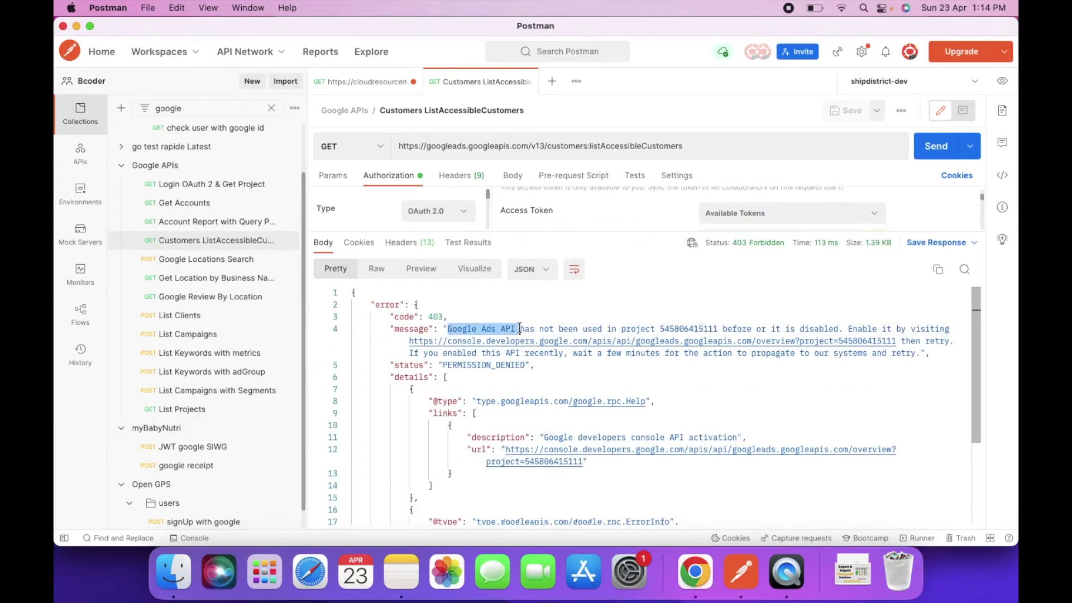
key("super+c")
key("super+c")
left_click(696, 571)
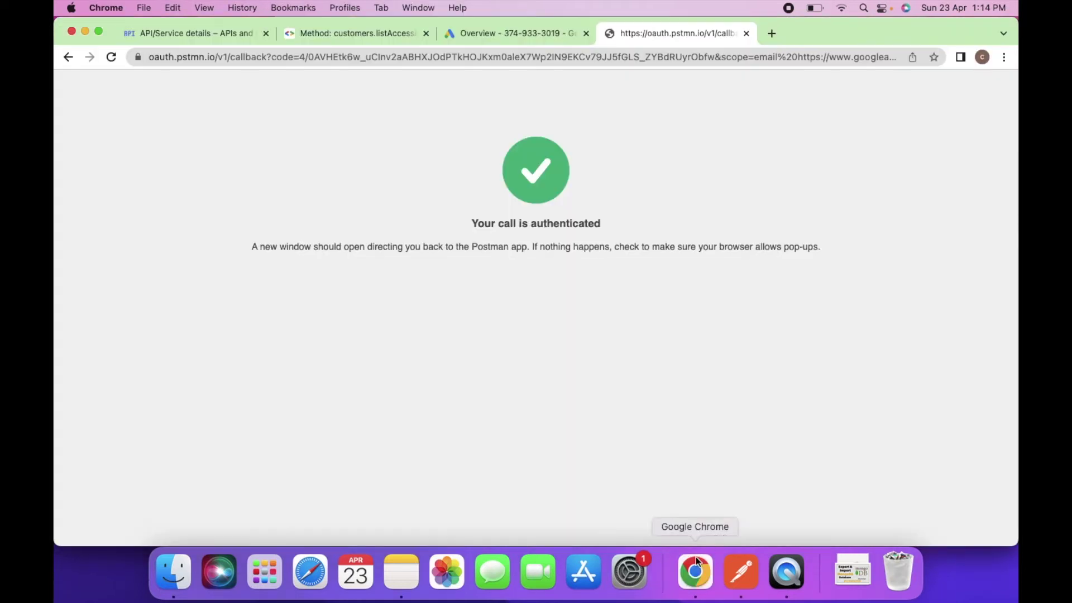
Search the API Library for 'Google Ads API' and enable it for the GoogleLogin project
left_click(224, 39)
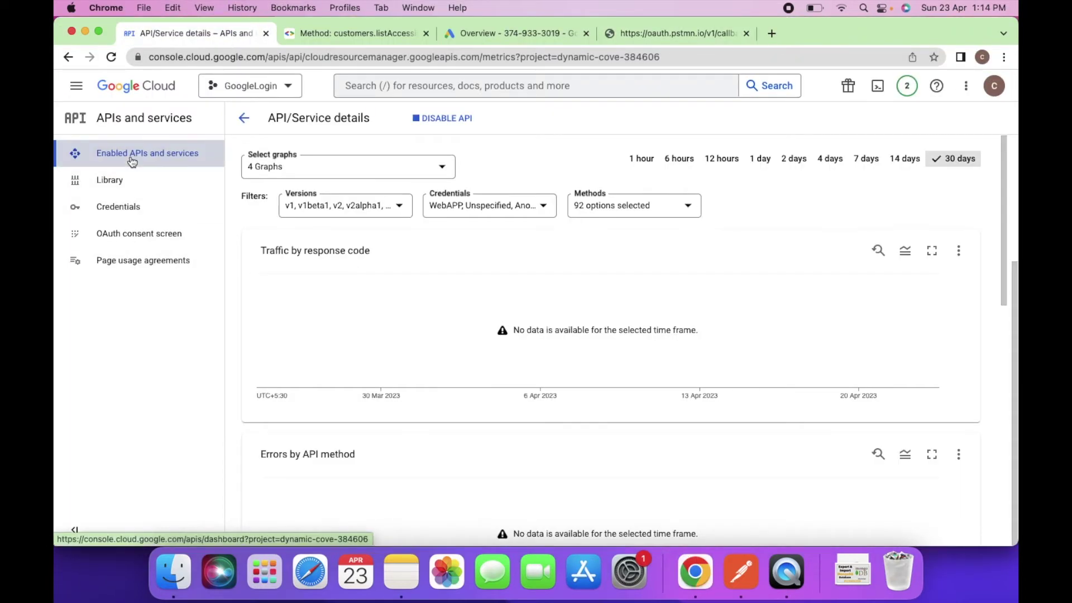
left_click(243, 118)
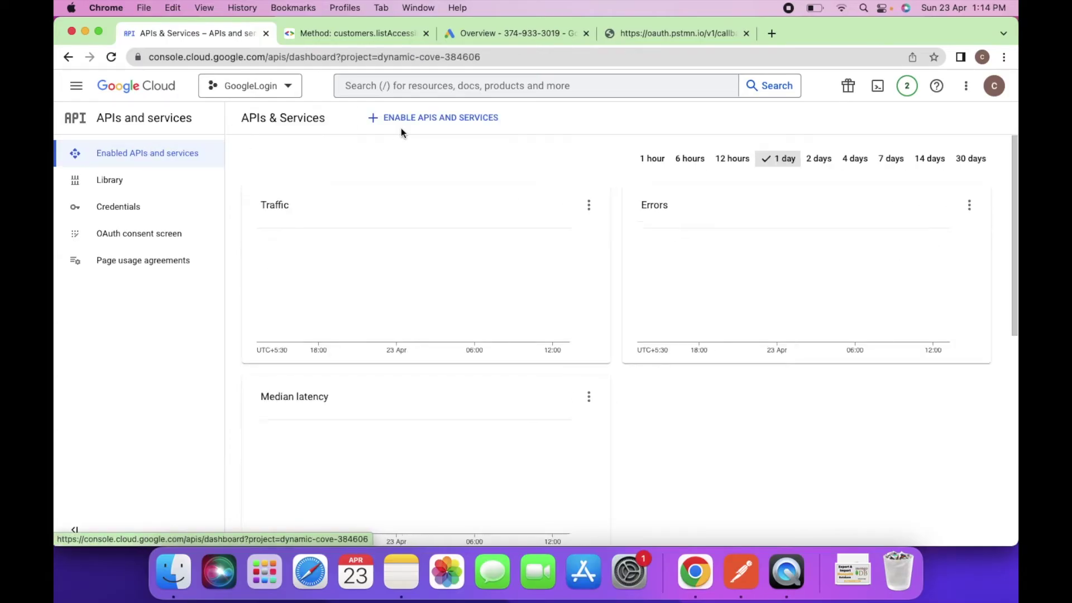
left_click(413, 119)
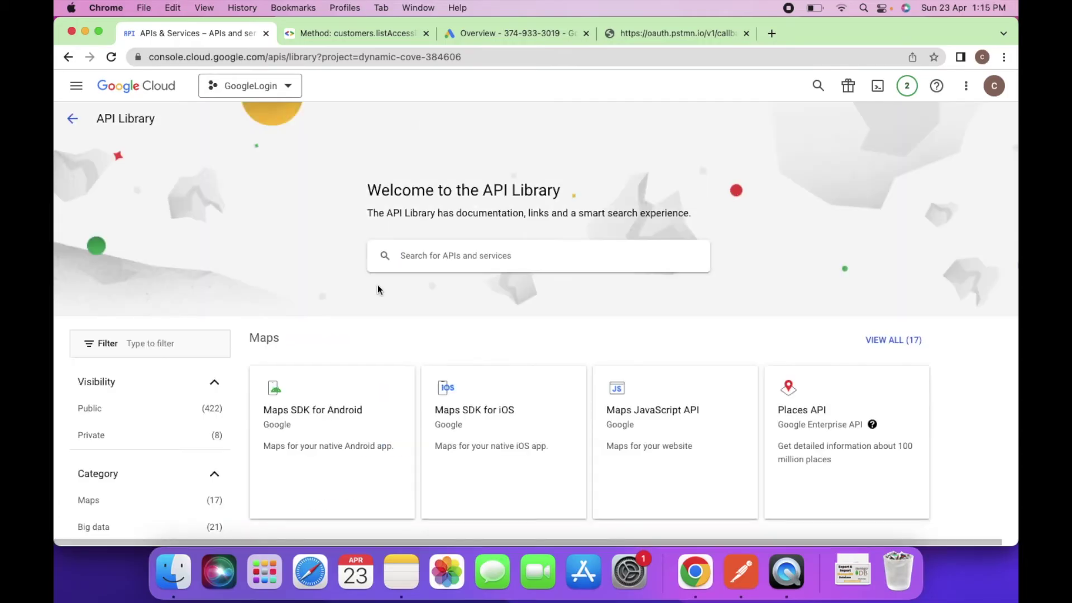
left_click(416, 267)
key("super+v")
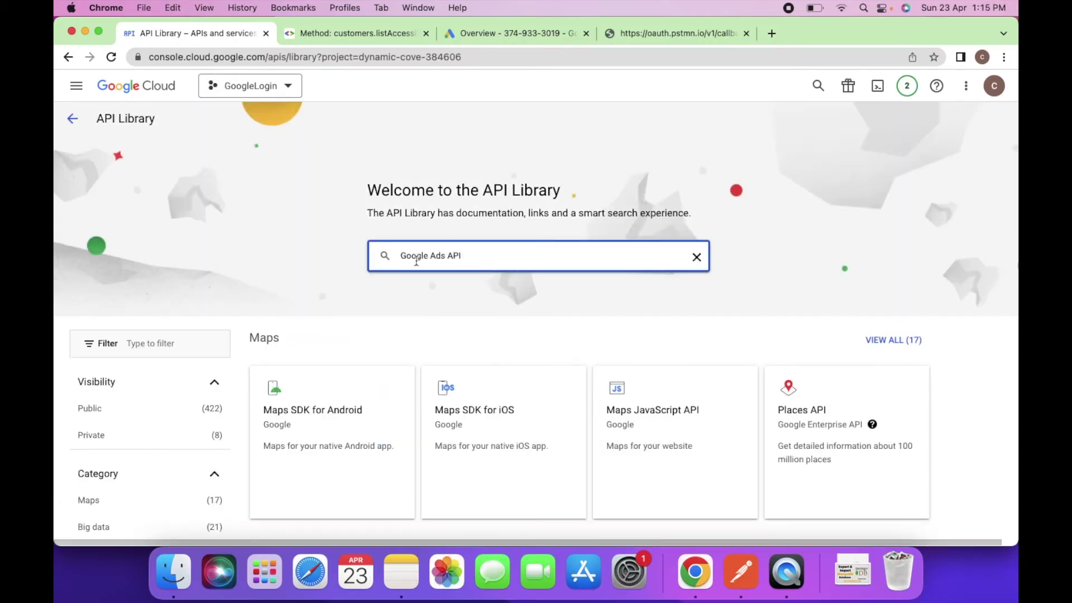
key("Return")
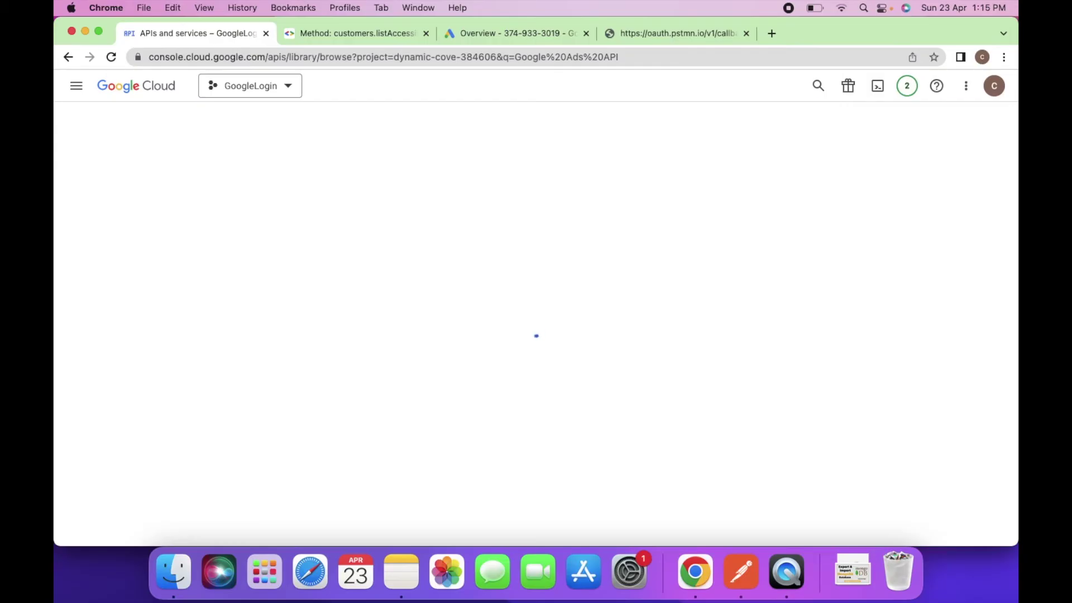
left_click(381, 246)
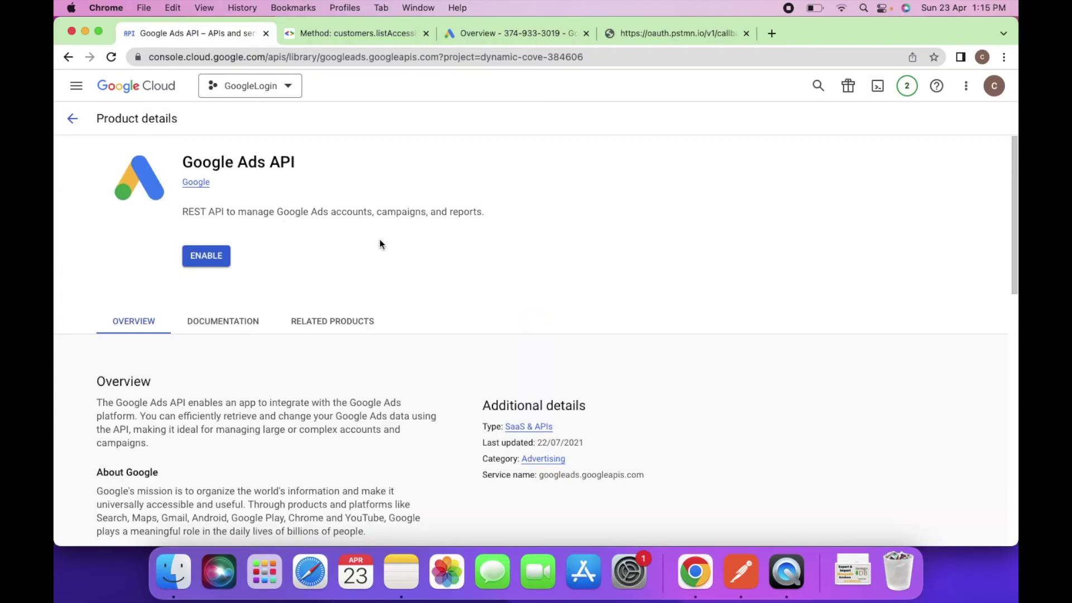
left_click(211, 258)
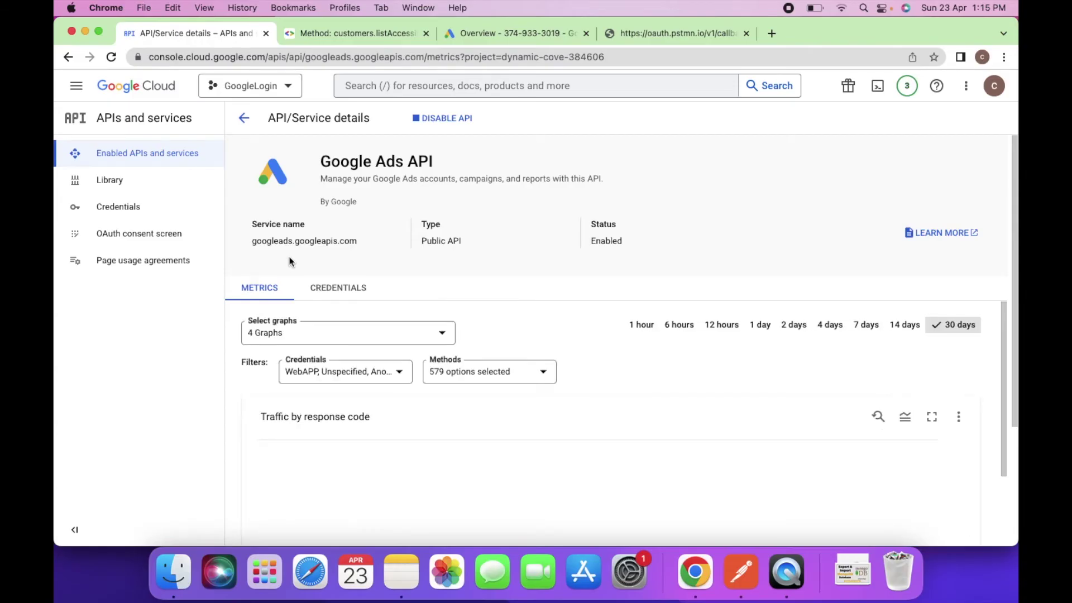
left_click(741, 570)
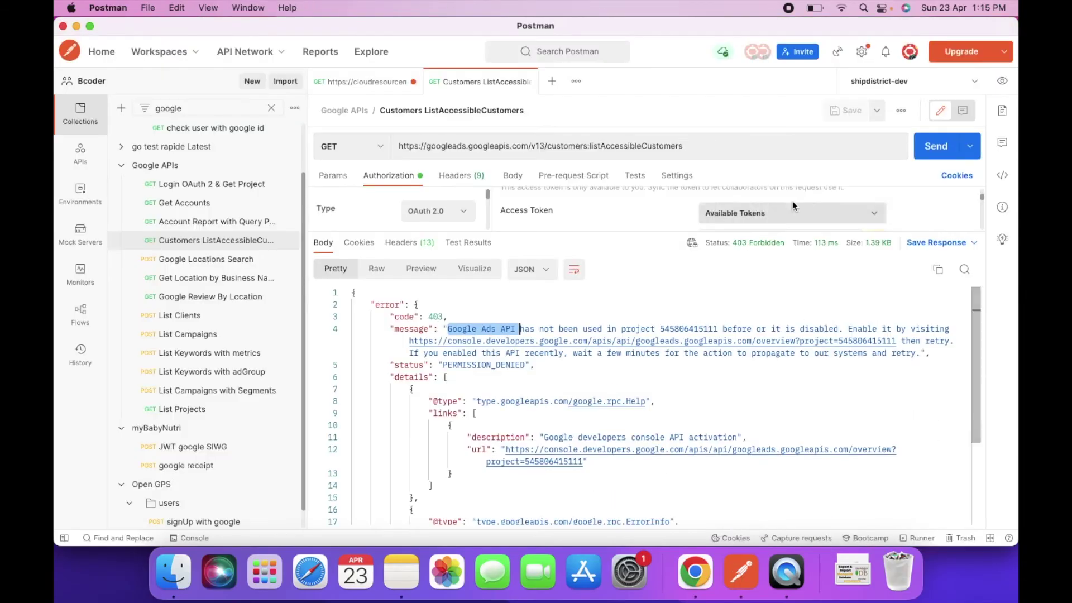
Resend ListAccessibleCustomers to get 200 OK and inspect the one returned customer resource name
left_click(938, 146)
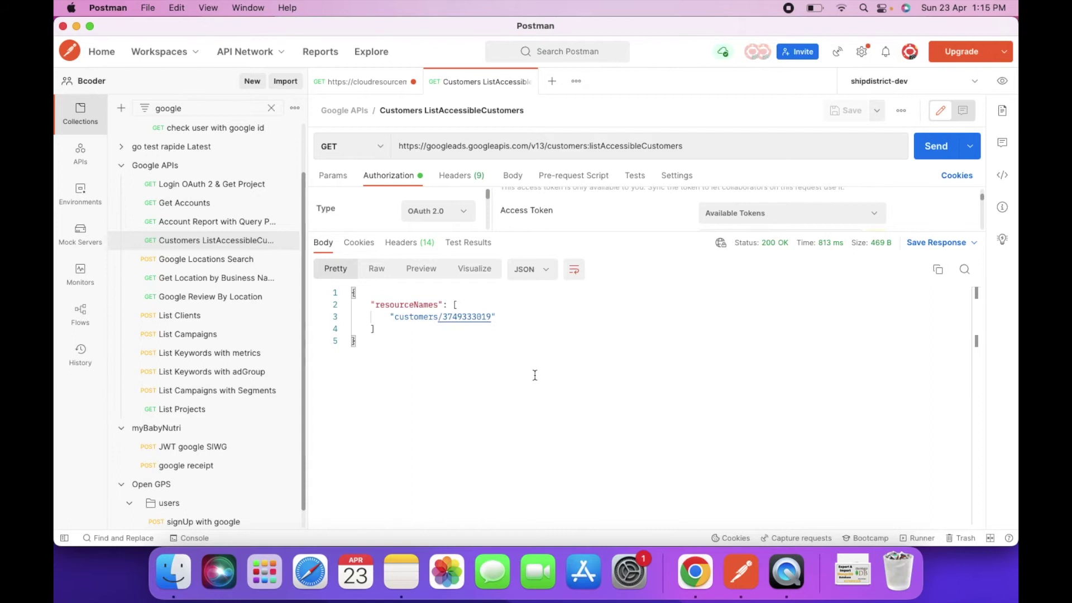
left_click(461, 374)
left_click_drag(491, 317, 399, 316)
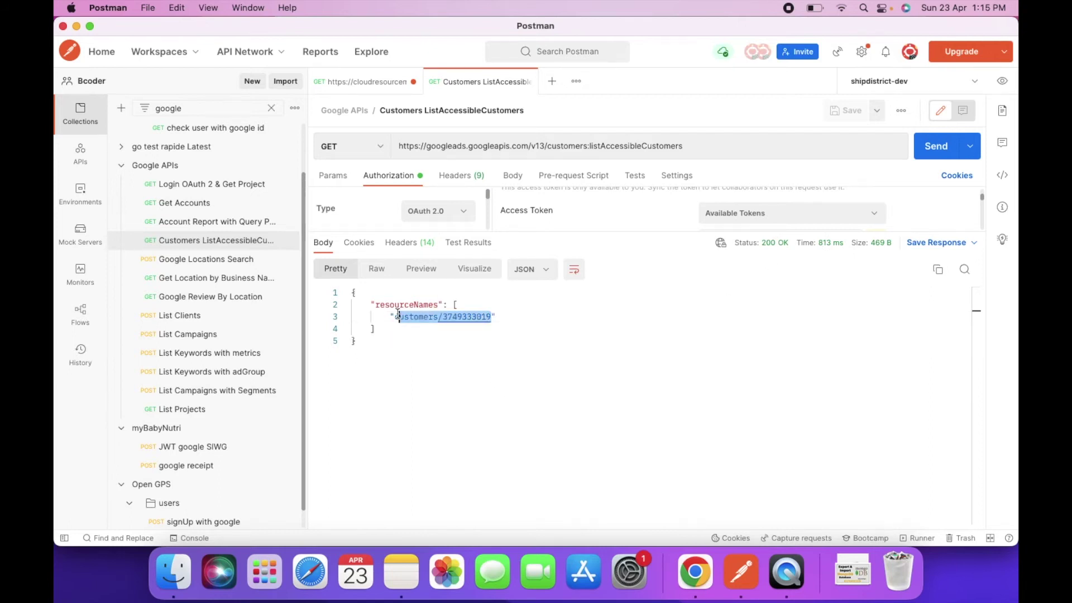
left_click(404, 374)
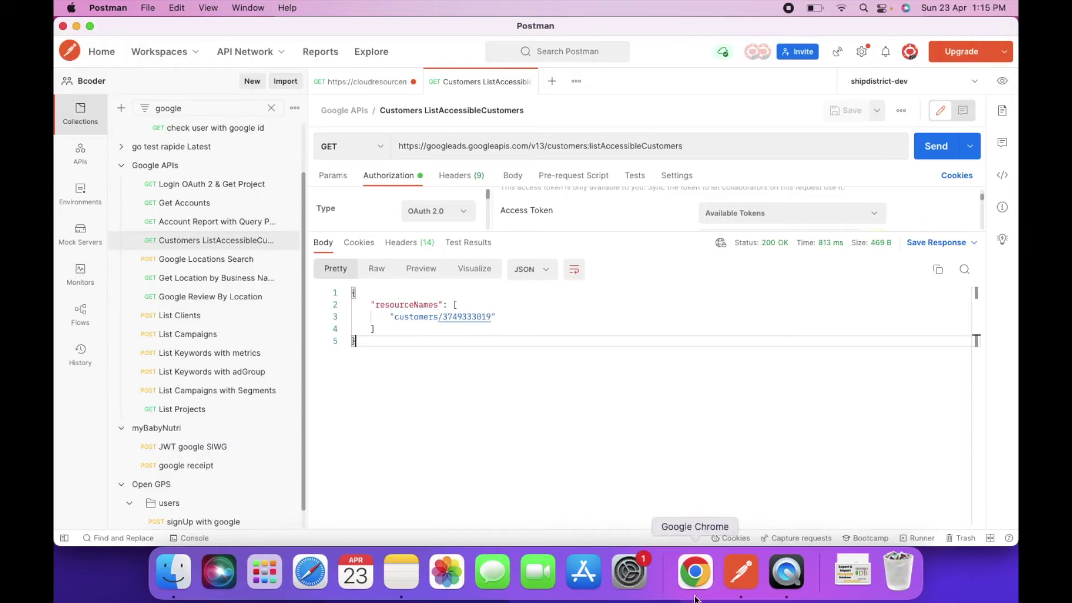
left_click(696, 575)
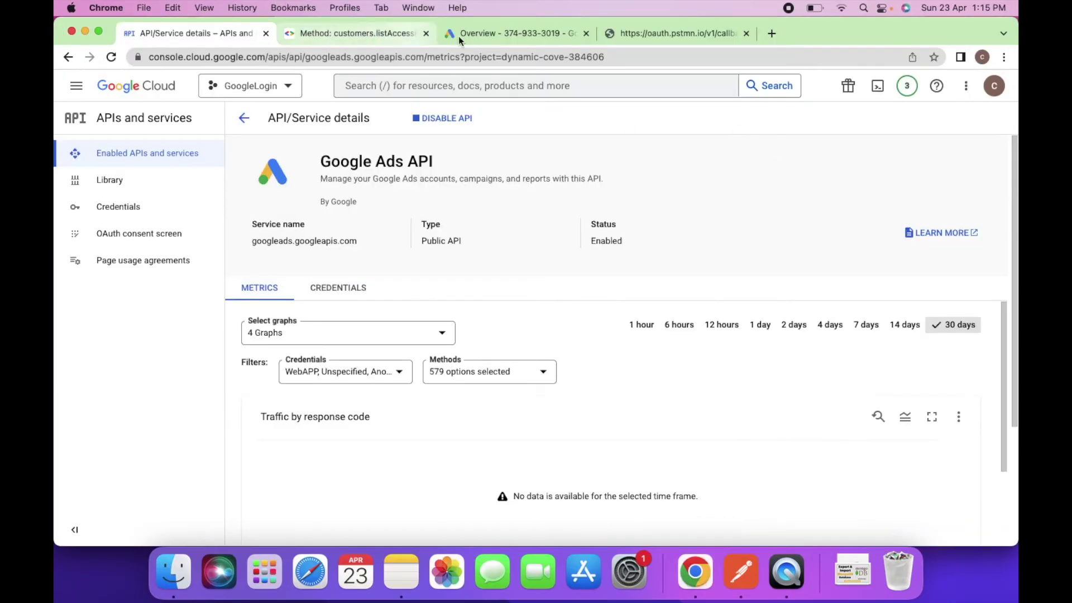
Show the Test Manager account's Overview dashboard and its Google account details panel
left_click(504, 45)
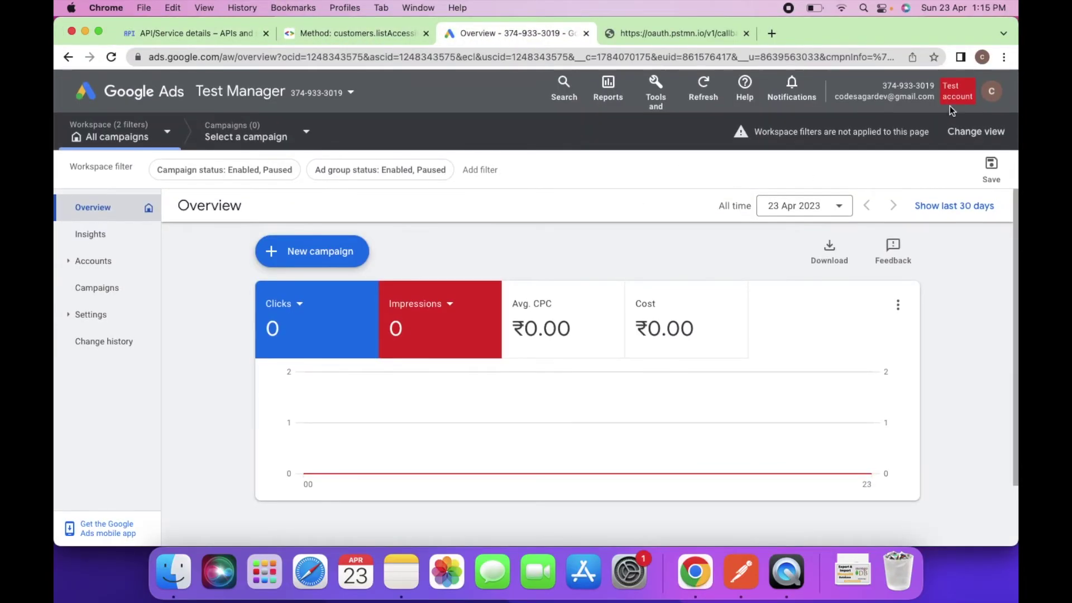
left_click(992, 91)
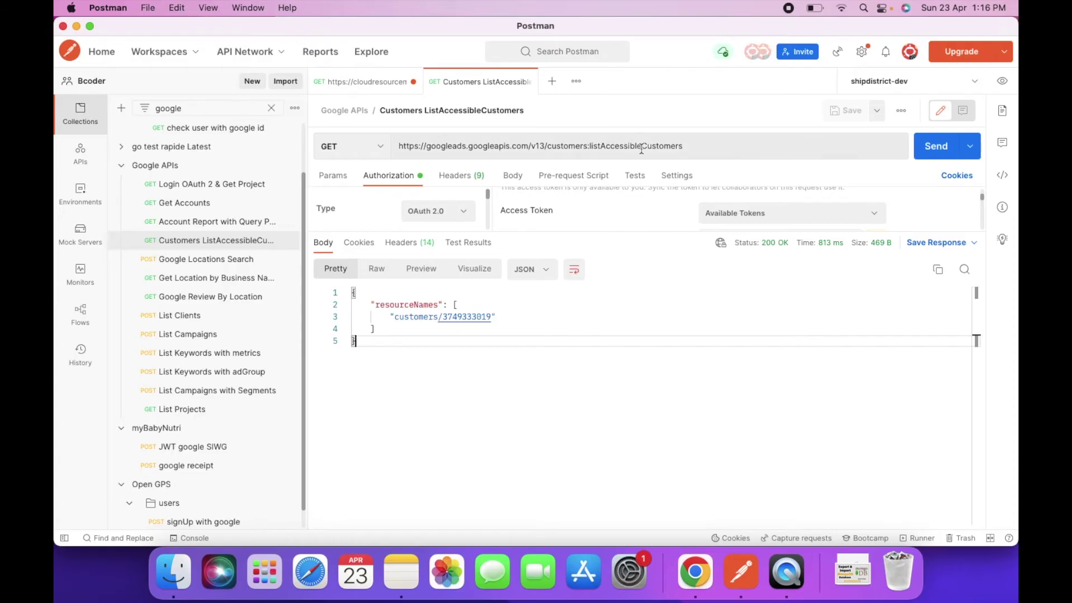
Review the ListAccessibleCustomers request URL and its full 200 OK response body
left_click_drag(685, 147, 580, 146)
left_click(581, 146)
left_click(452, 428)
key("super+a")
left_click(414, 384)
left_click(695, 572)
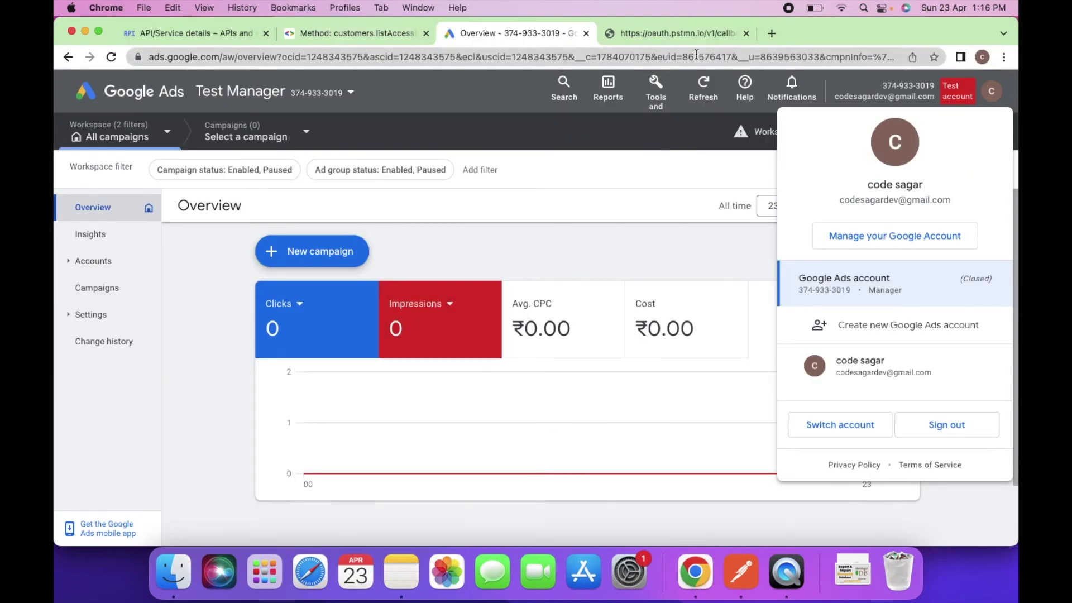
Close the Postman callback page and go to the Google Ads API REST Examples page's Paginated search example
left_click(746, 33)
left_click(344, 33)
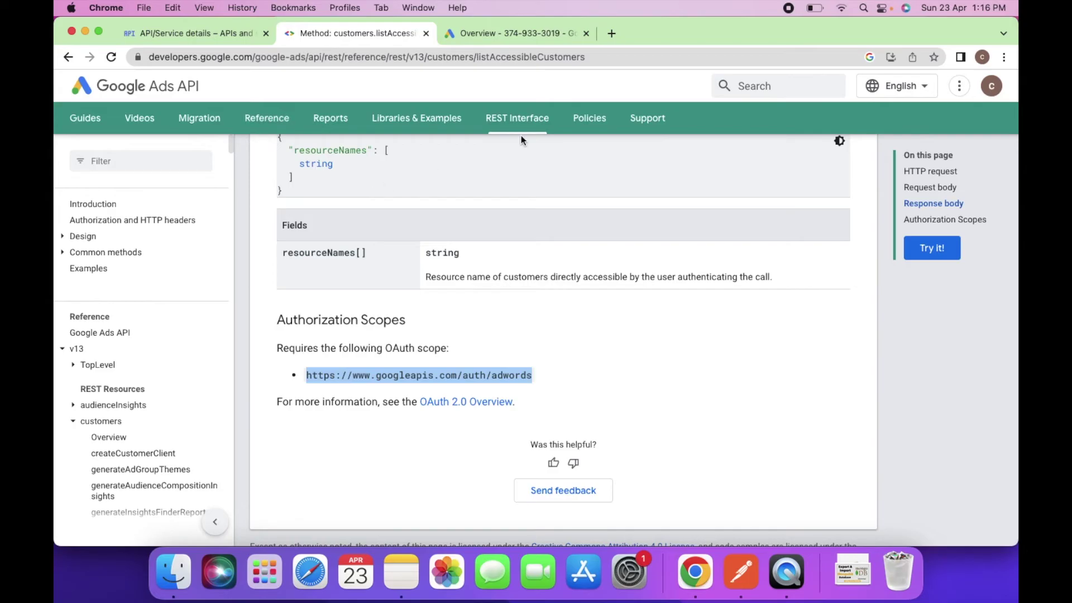
left_click(76, 269)
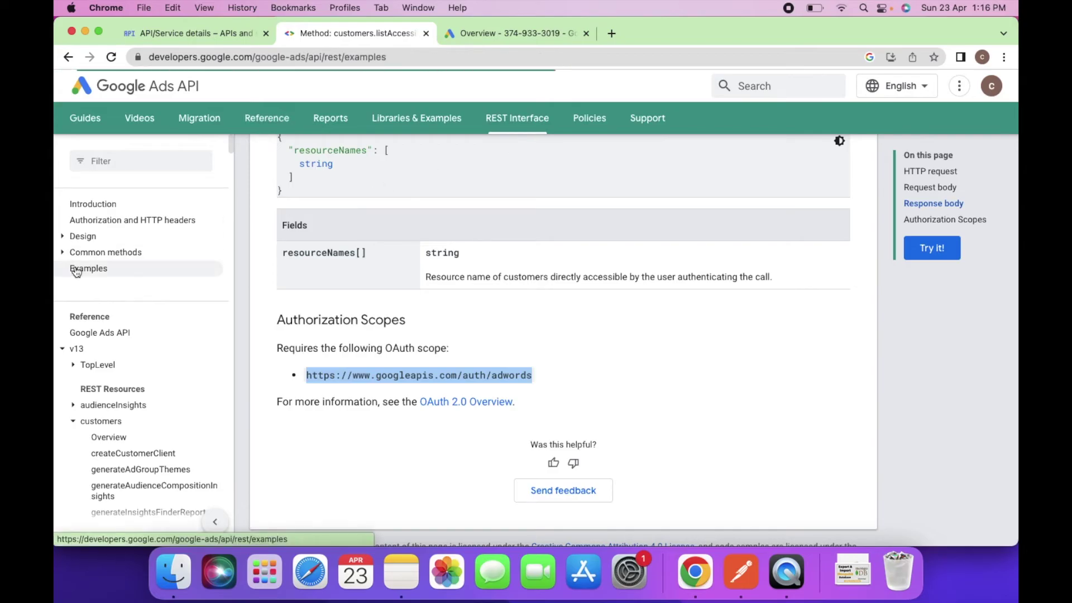
scroll(472, 403, "down", 7)
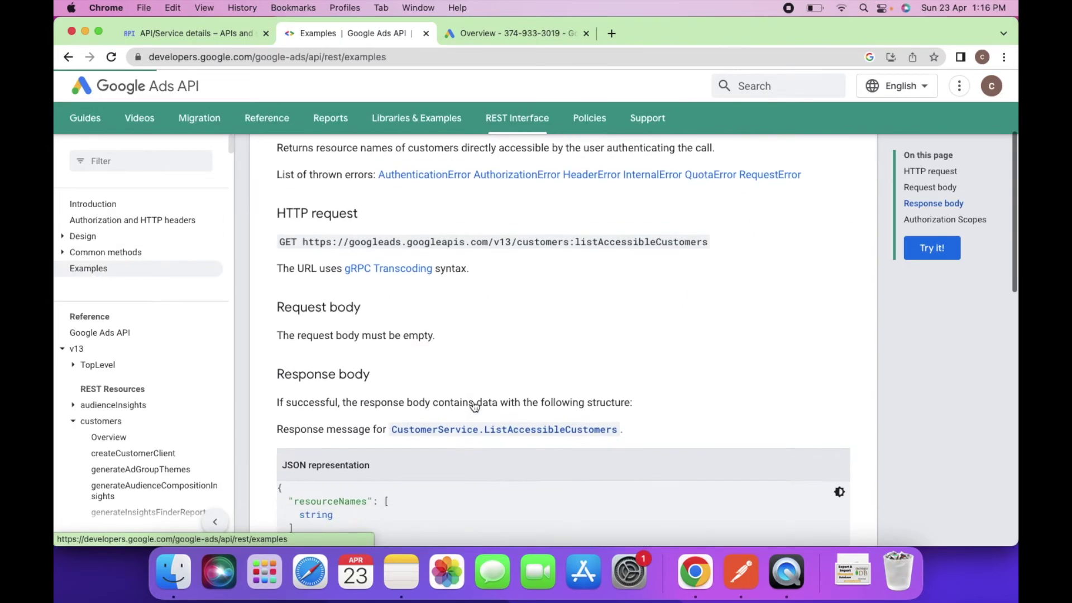
scroll(472, 401, "down", 10)
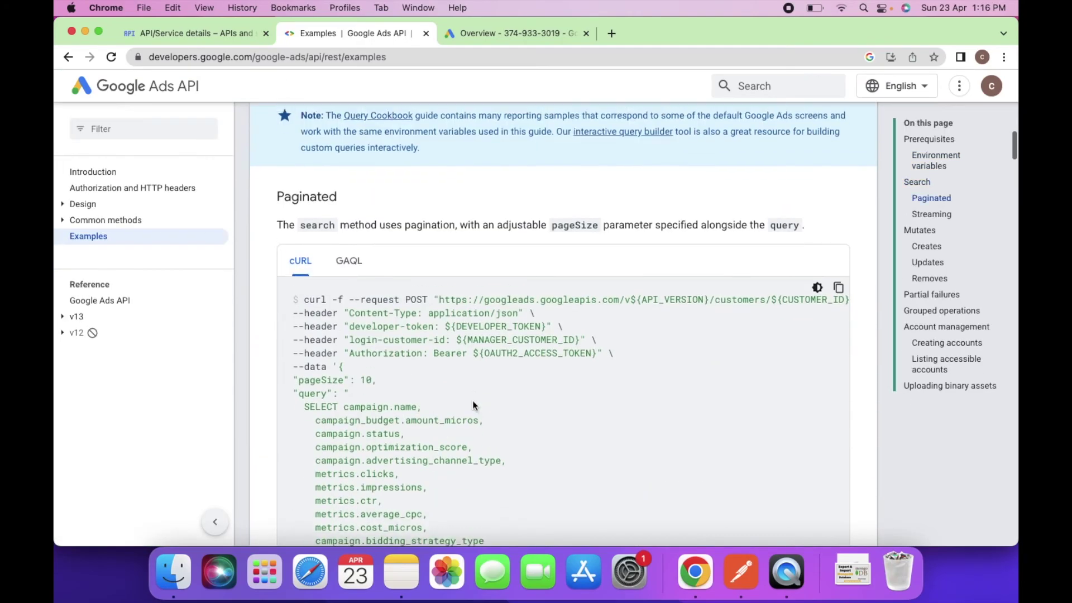
scroll(503, 329, "right", 5)
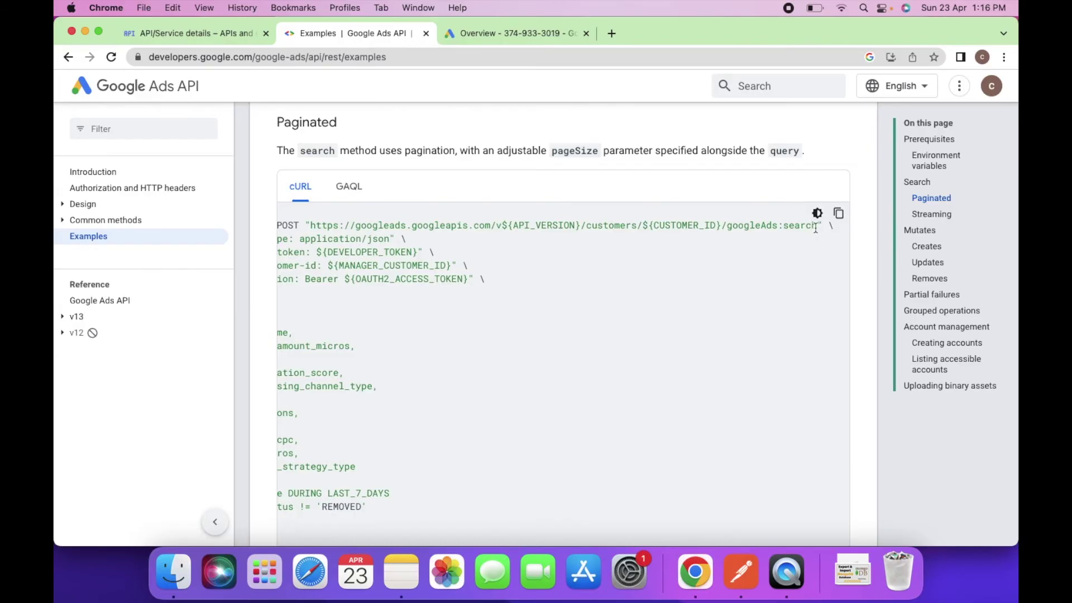
Inspect the example's googleAds:search cURL POST URL and its SELECT campaign query
left_click_drag(818, 228, 333, 228)
left_click(491, 244)
scroll(459, 330, "left", 5)
left_click_drag(305, 332, 437, 491)
left_click(466, 454)
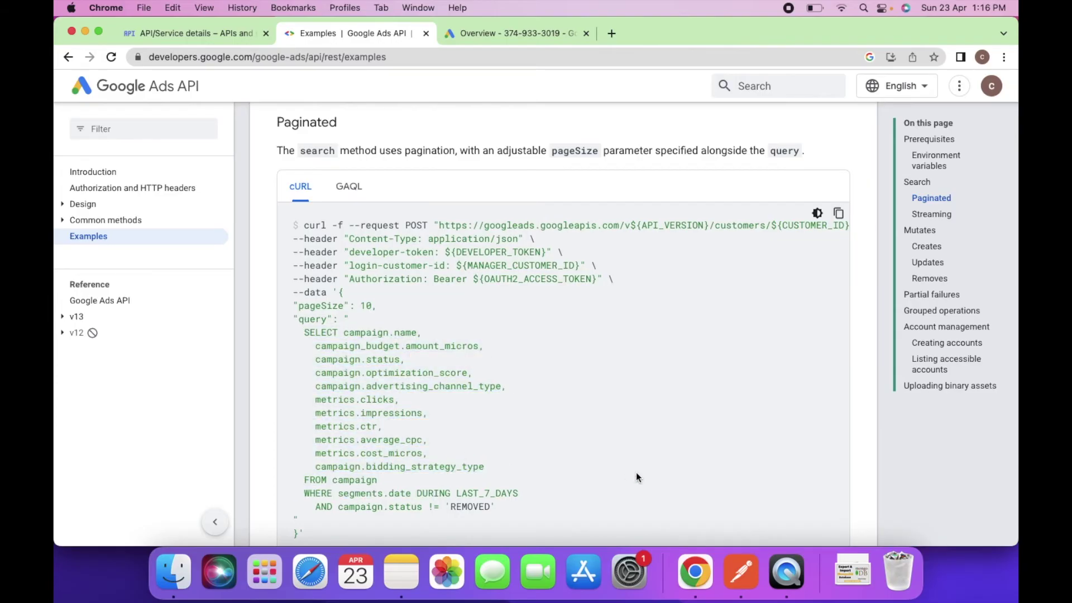
left_click(737, 566)
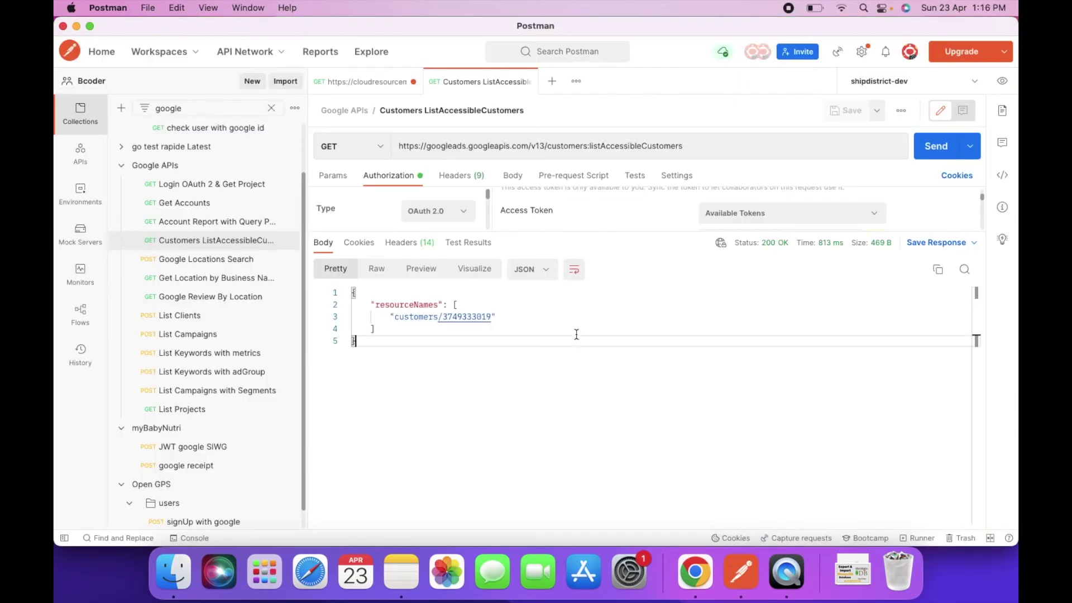
Open the saved List Clients POST request and view its headers, including developer-token
left_click(575, 82)
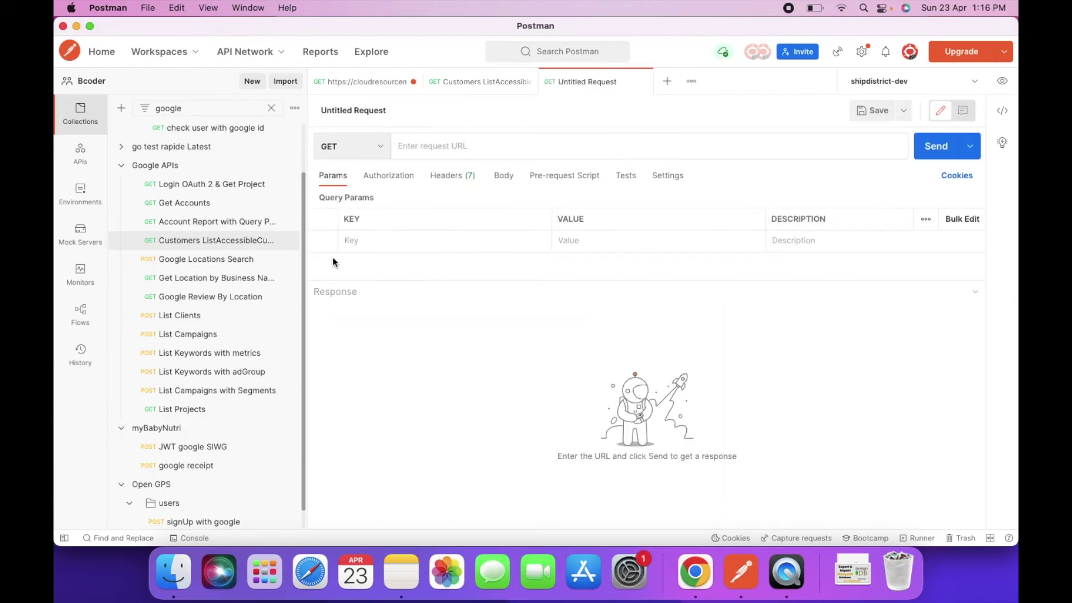
left_click(201, 324)
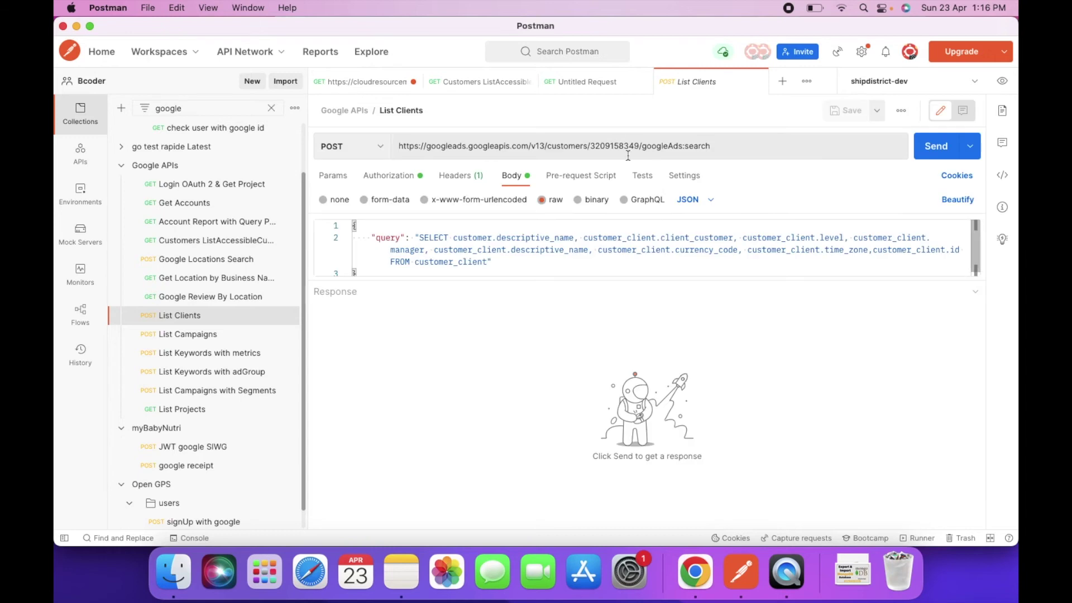
left_click(457, 175)
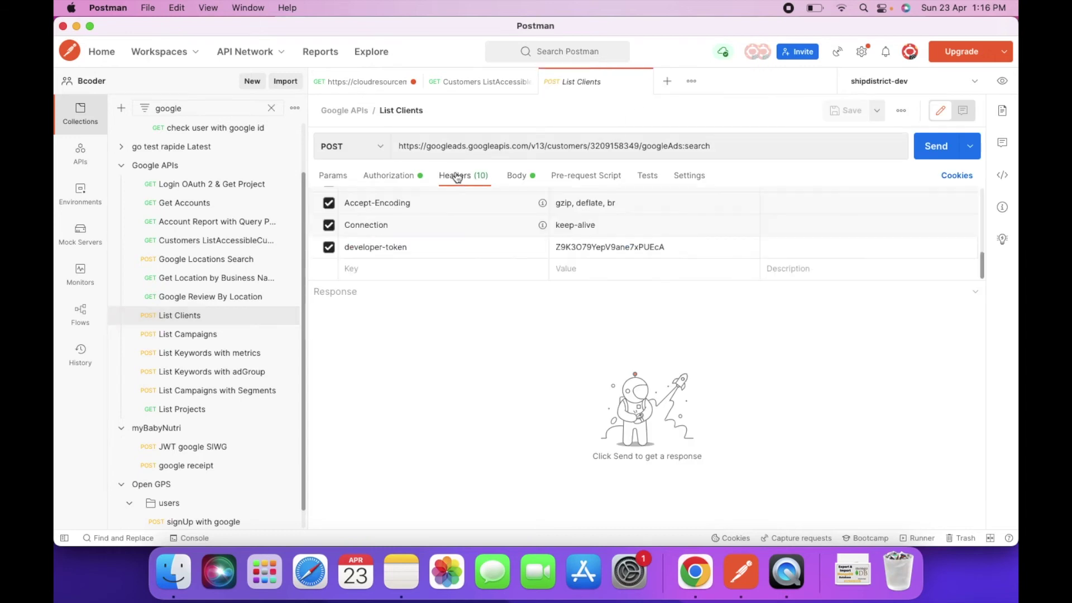
left_click(607, 145)
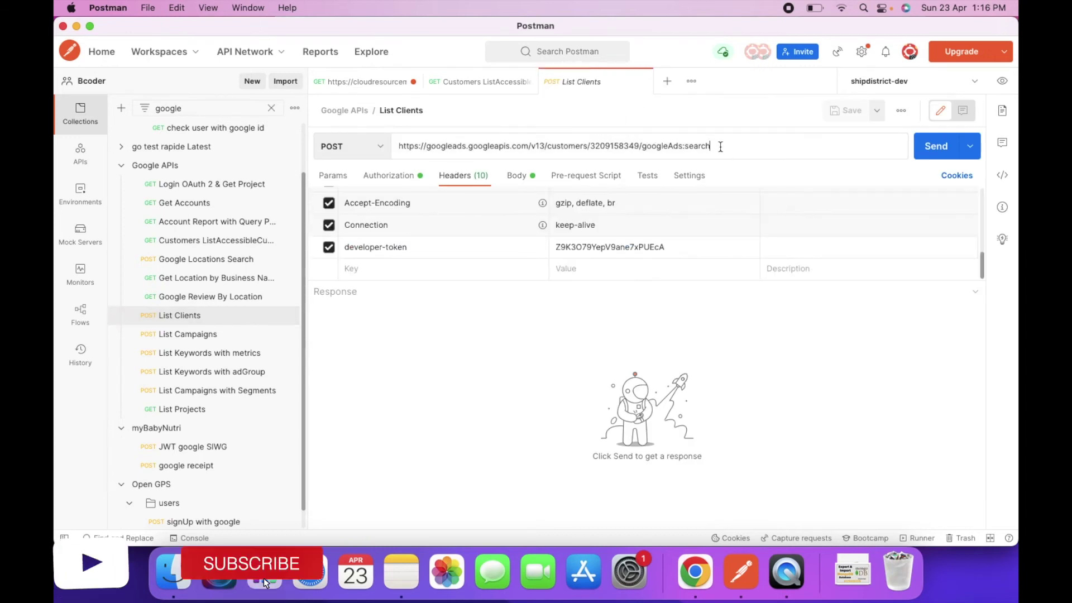
Copy the customer ID from the ListAccessibleCustomers response
left_click_drag(718, 145, 398, 145)
key("super+Tab")
scroll(609, 221, "right", 2)
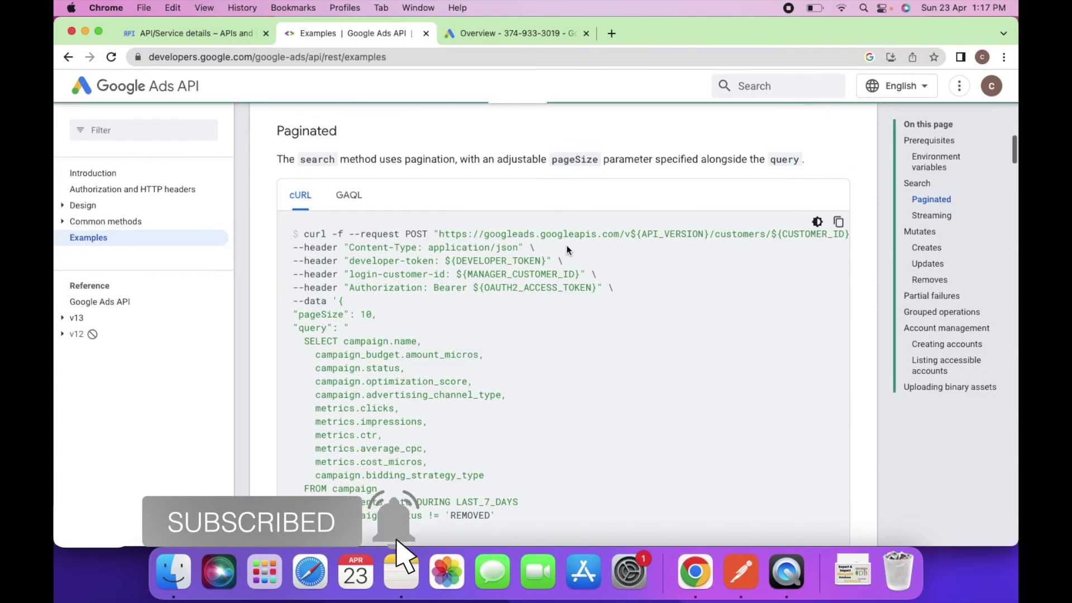
scroll(756, 235, "right", 3)
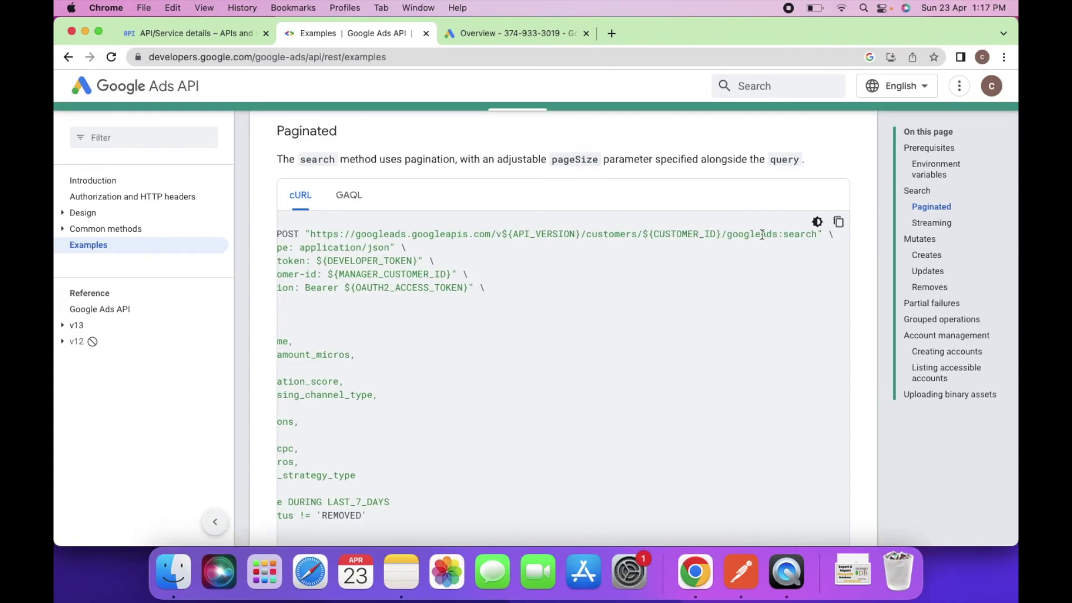
key("super+Tab")
left_click(495, 87)
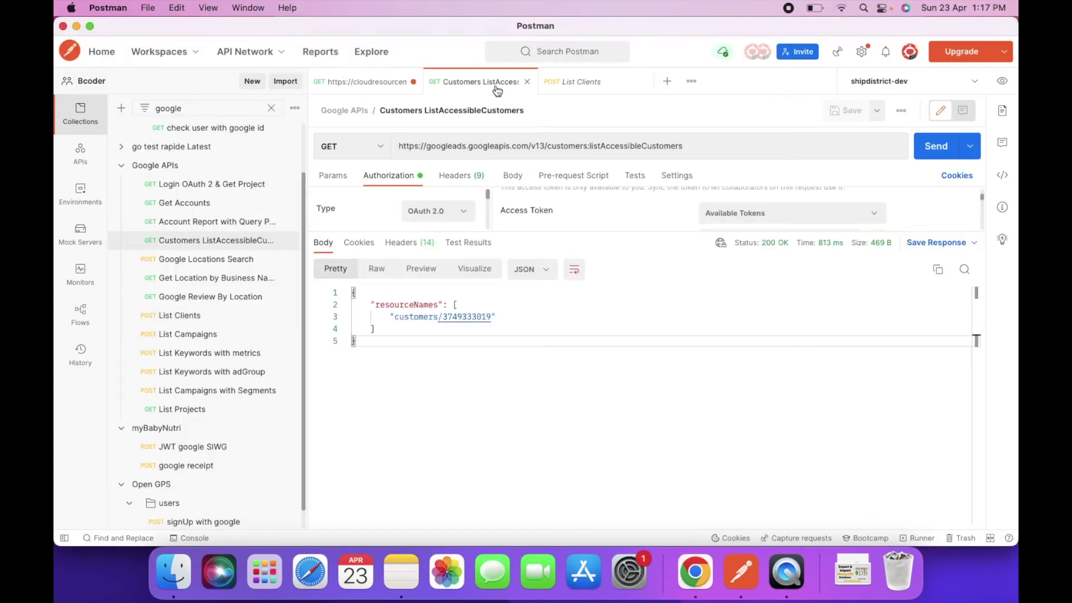
left_click_drag(493, 319, 445, 318)
key("super+c")
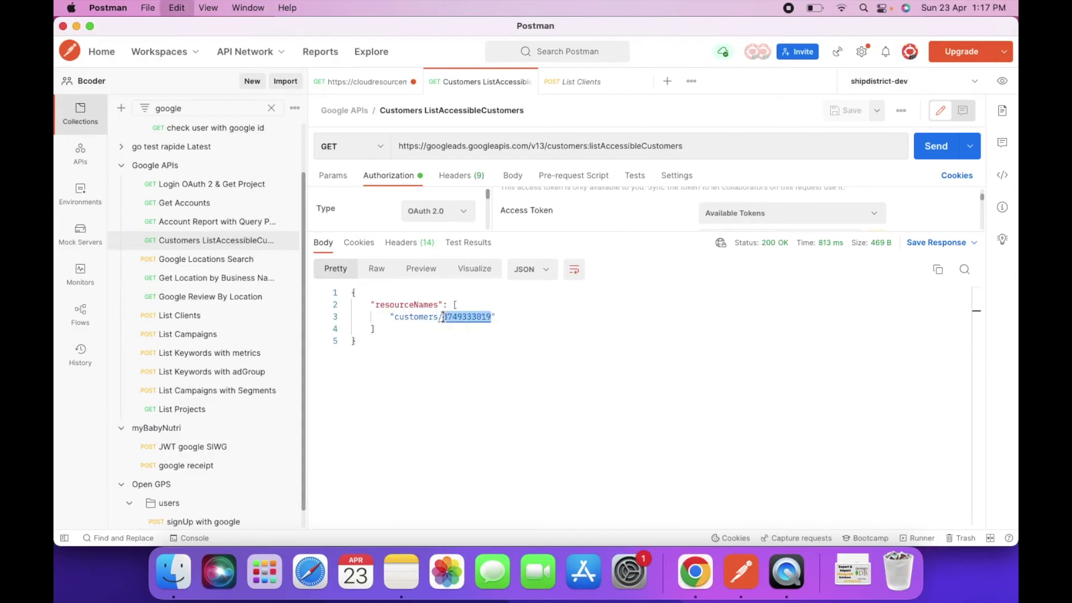
Paste that ID over the customer ID in the List Clients URL and save the request
left_click(581, 86)
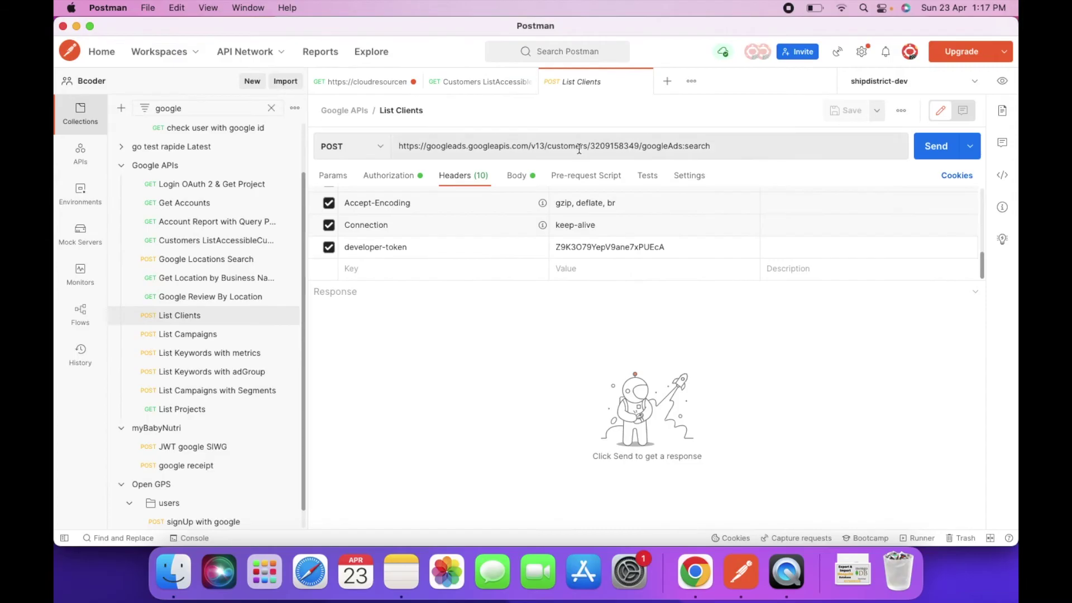
triple_click(609, 145)
double_click(626, 146)
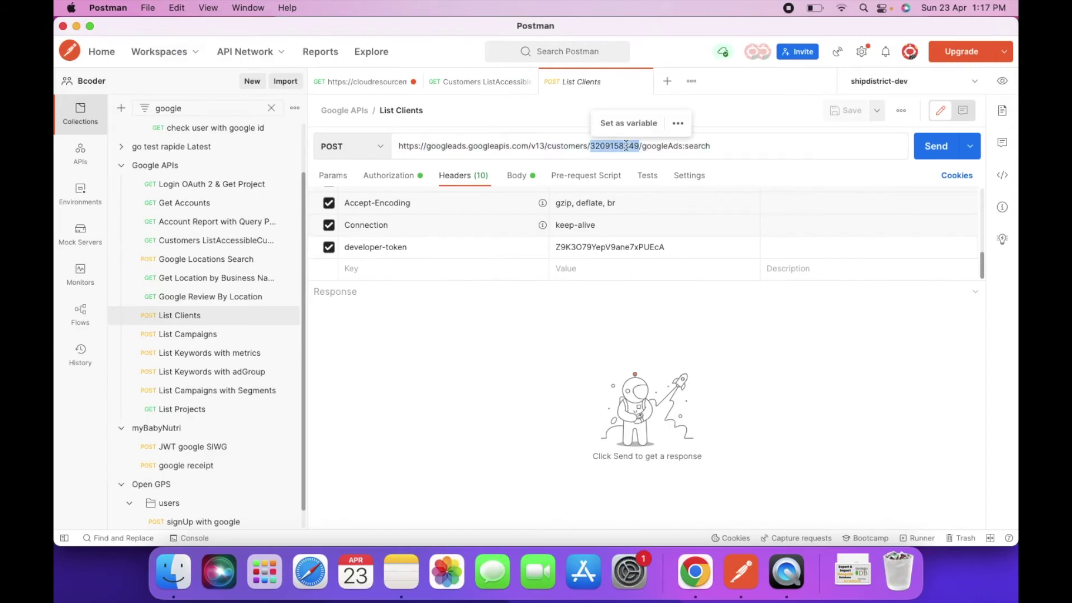
key("super+v")
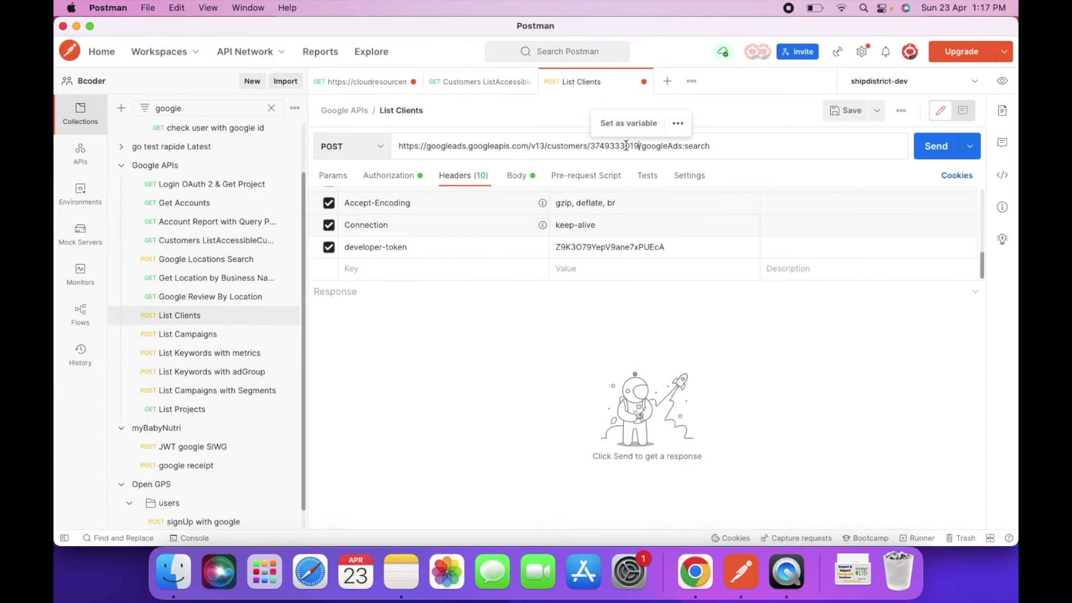
key("super+s")
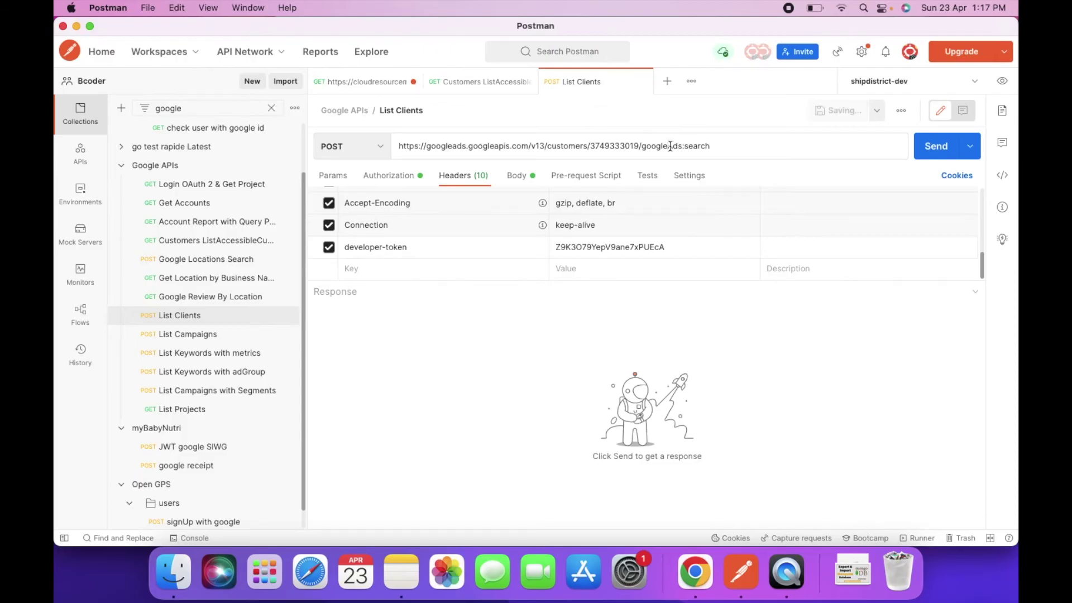
left_click(389, 175)
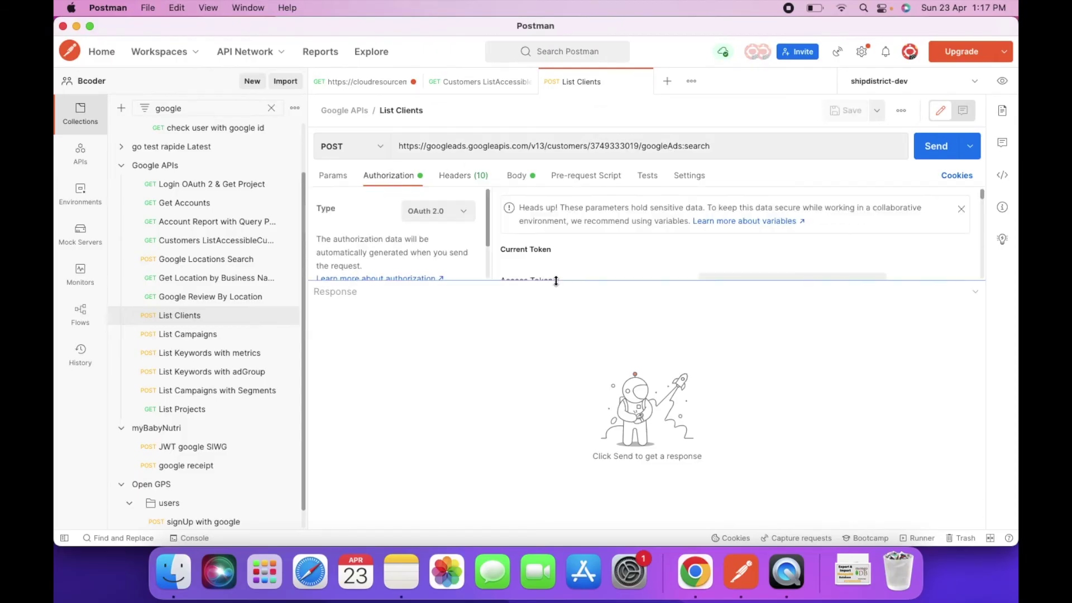
Attach an available OAuth 2.0 token to List Clients and confirm the Bearer Authorization header
left_click_drag(567, 281, 567, 445)
left_click(733, 290)
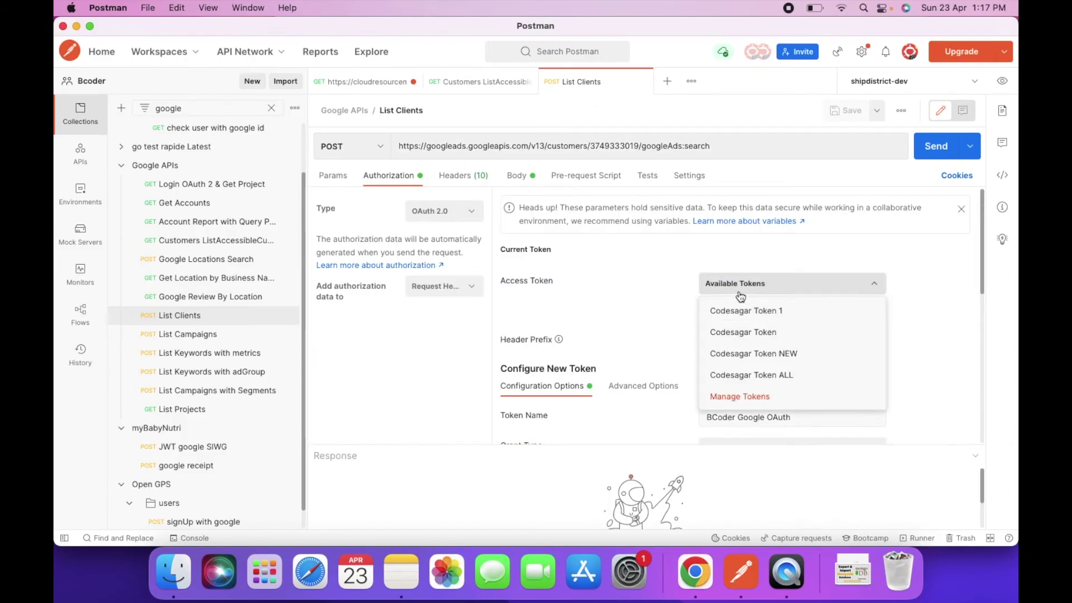
left_click(752, 374)
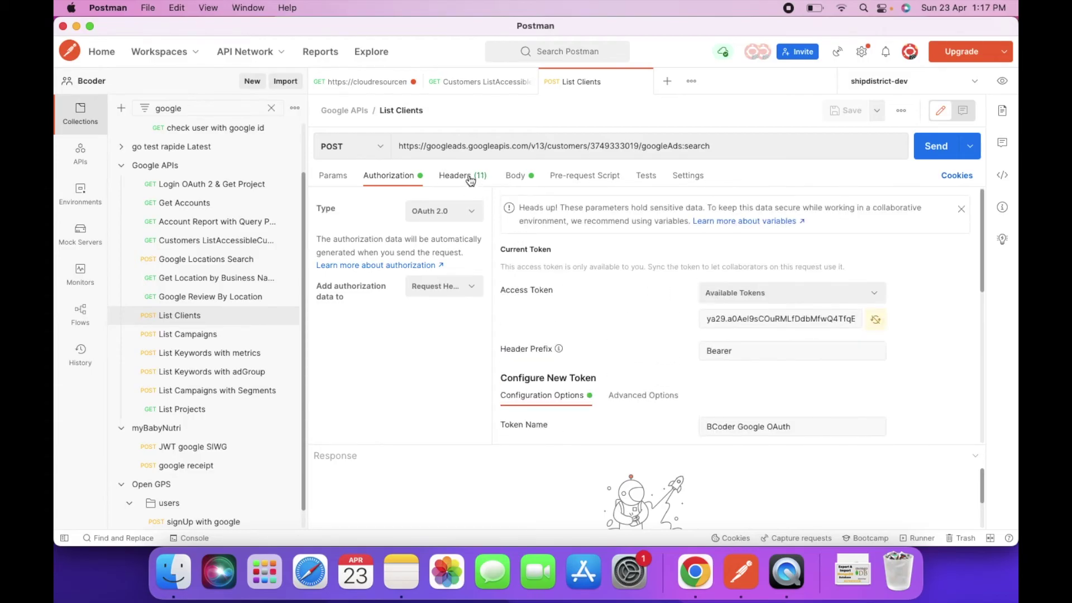
left_click(473, 178)
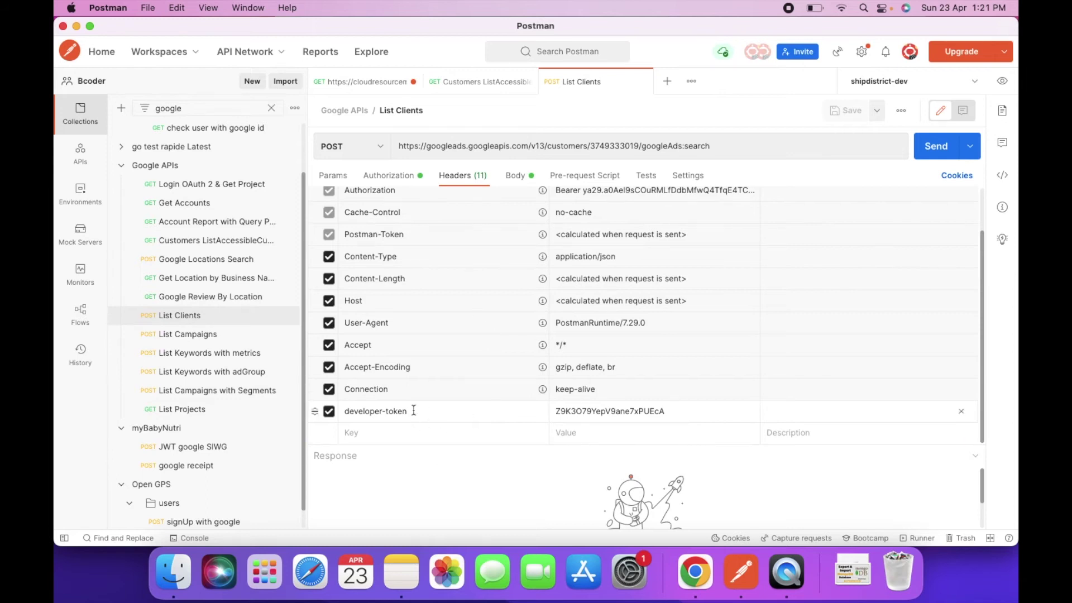
double_click(597, 412)
left_click(571, 477)
key("ctrl+Right")
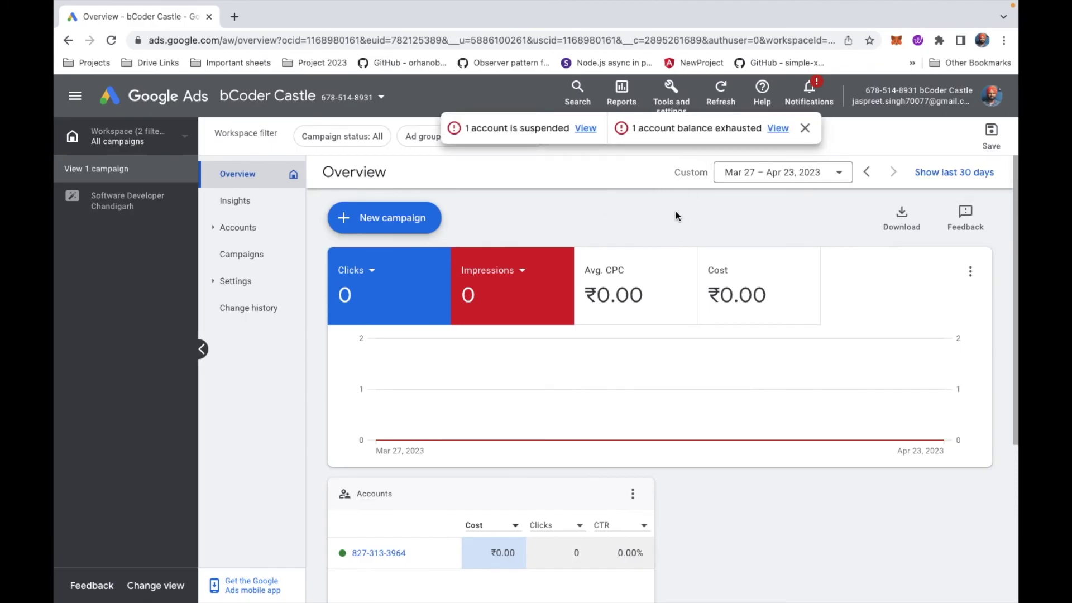
Check the developer token's Test Account access in Google Ads API Center, then edit Postman's developer-token header
left_click(803, 129)
left_click(674, 102)
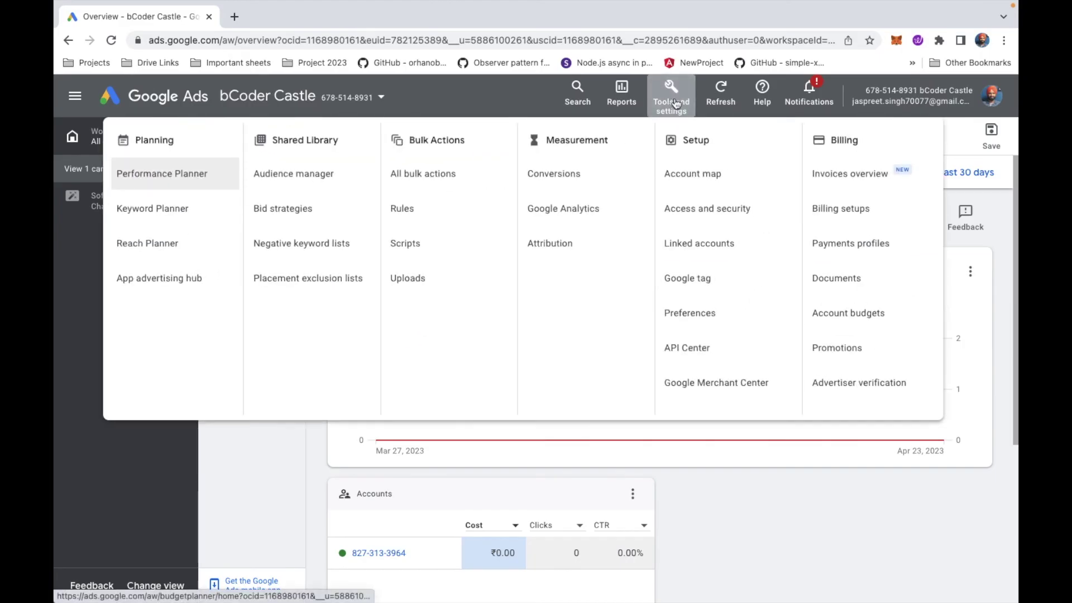
left_click(699, 354)
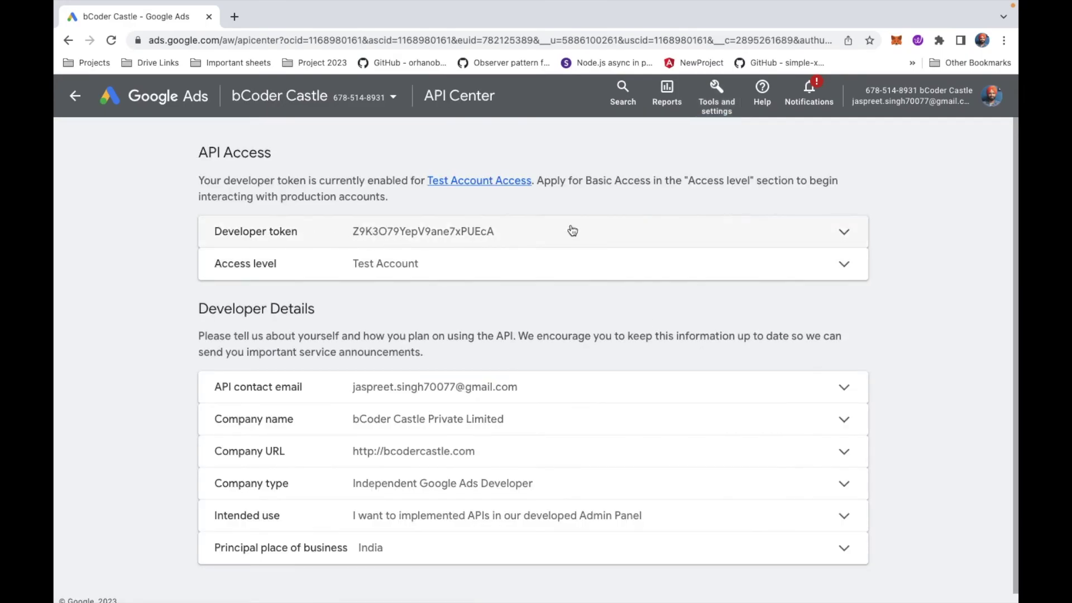
left_click(985, 104)
left_click(672, 154)
key("ctrl+Left")
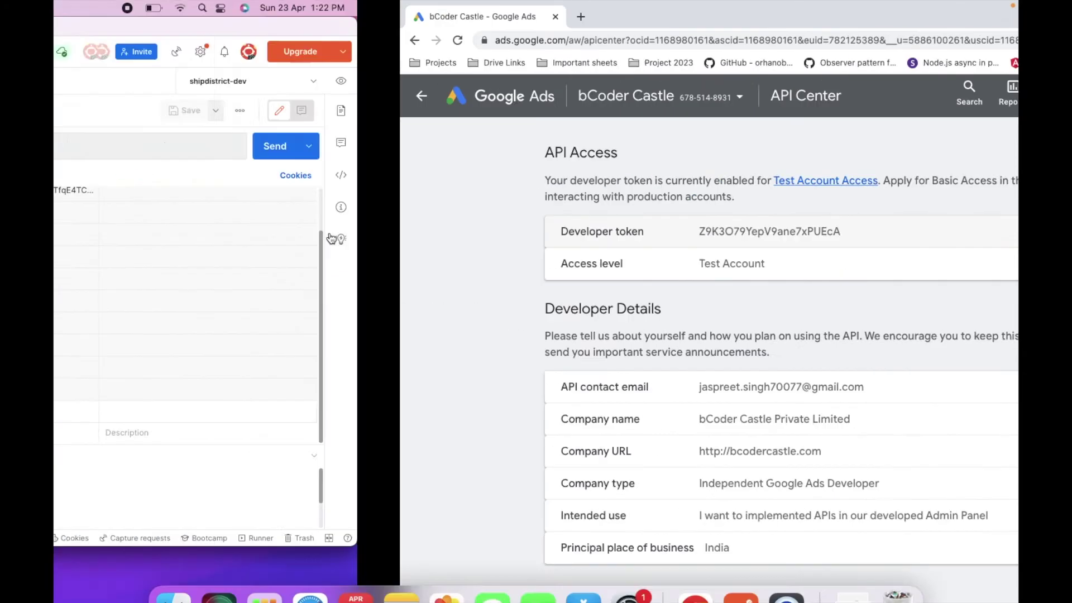
left_click(630, 412)
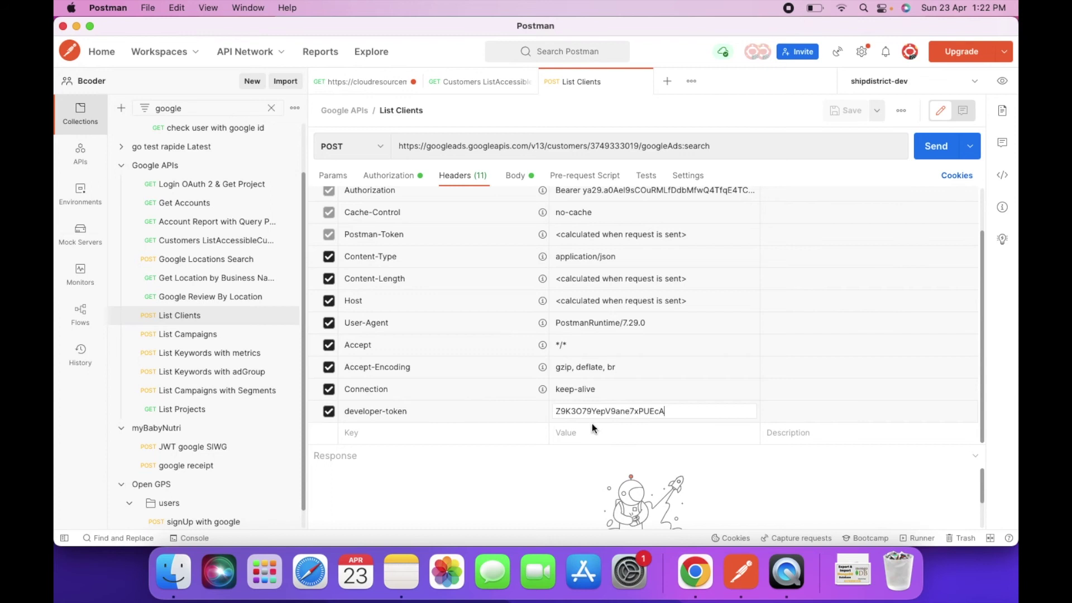
Send List Clients and confirm the 200 OK response returns only the Test Manager customerClient
left_click(515, 468)
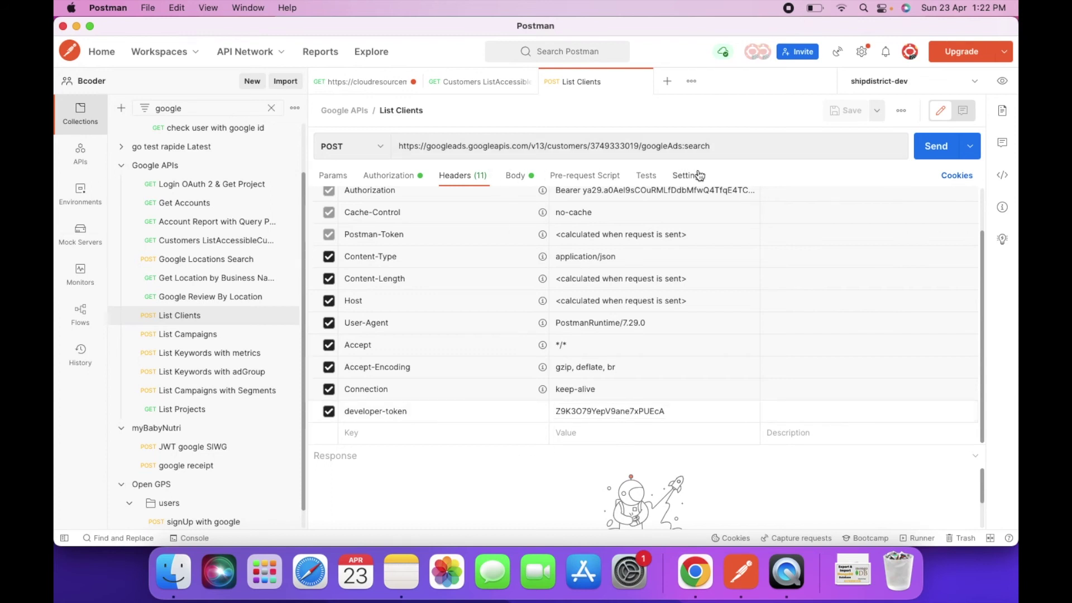
left_click(932, 148)
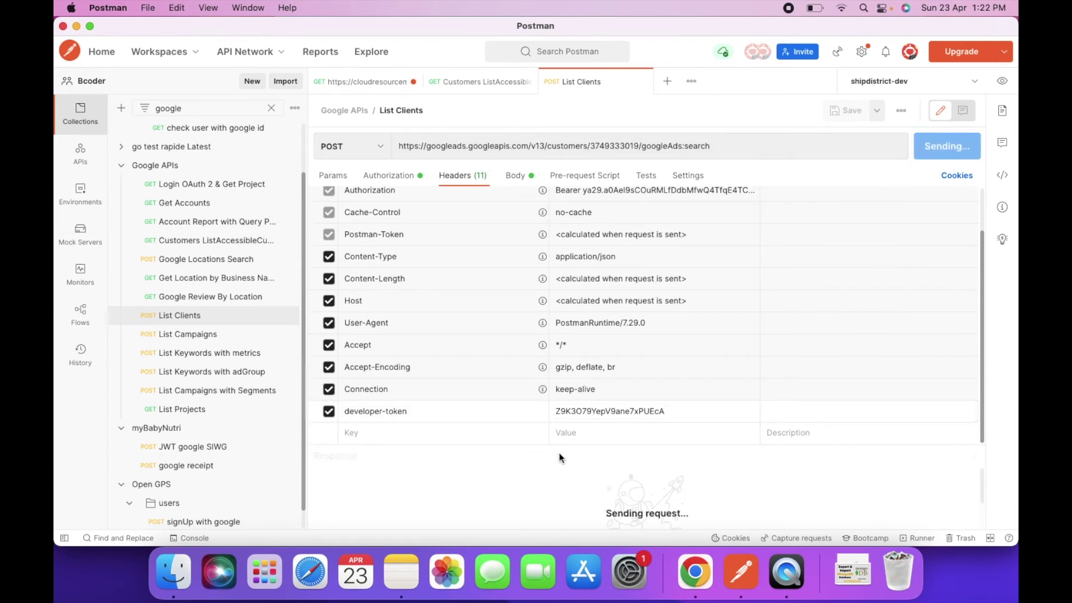
left_click_drag(553, 450, 584, 232)
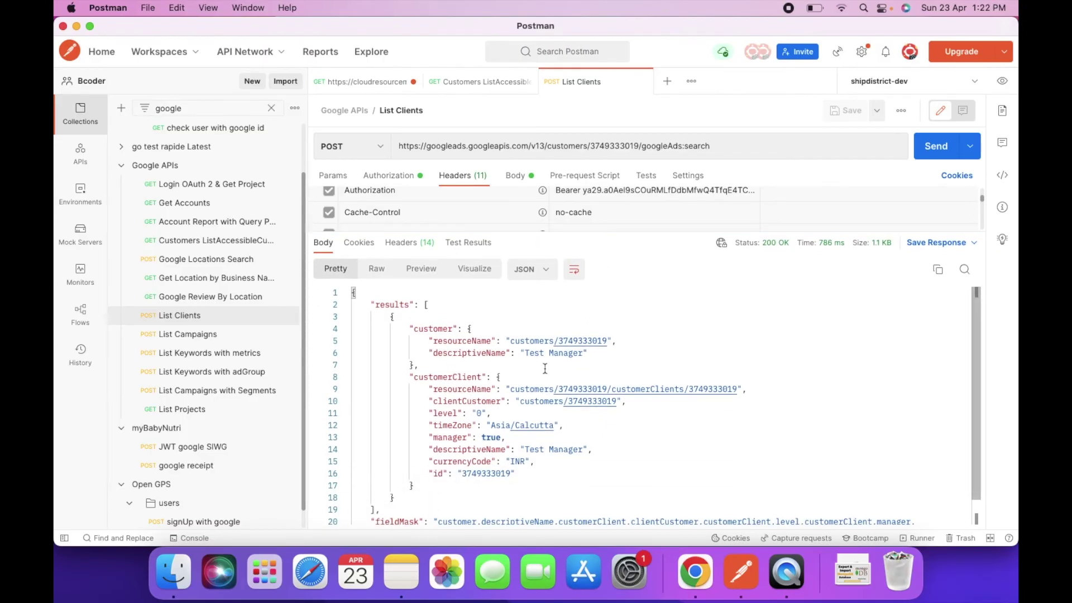
scroll(545, 368, "down", 2)
left_click_drag(526, 322, 584, 325)
left_click(695, 571)
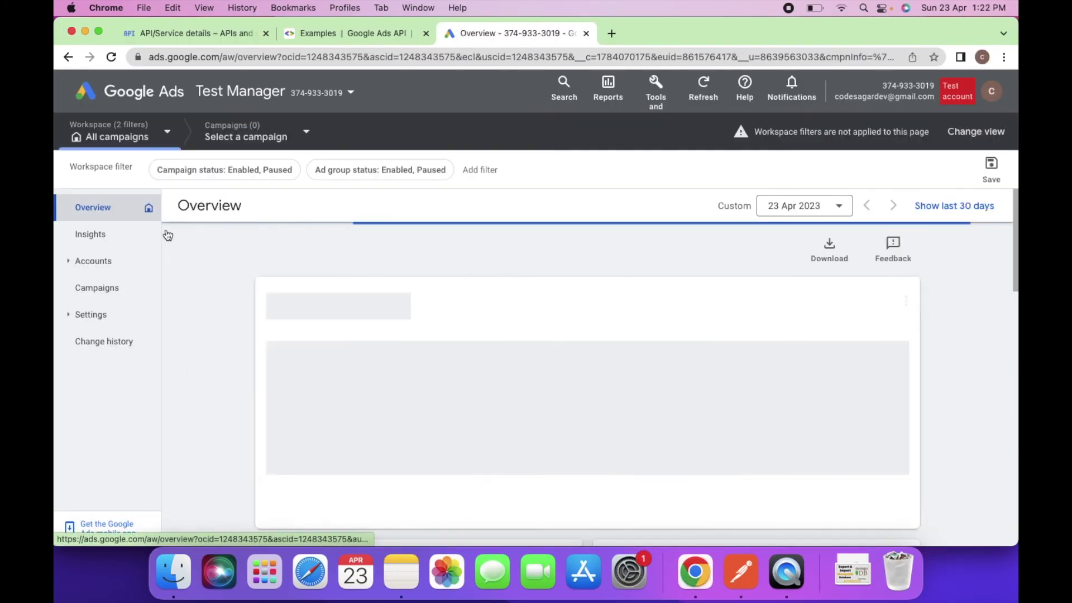
Compare the login's linked ads accounts with Test Manager on line 14 of the List Clients response
left_click(993, 92)
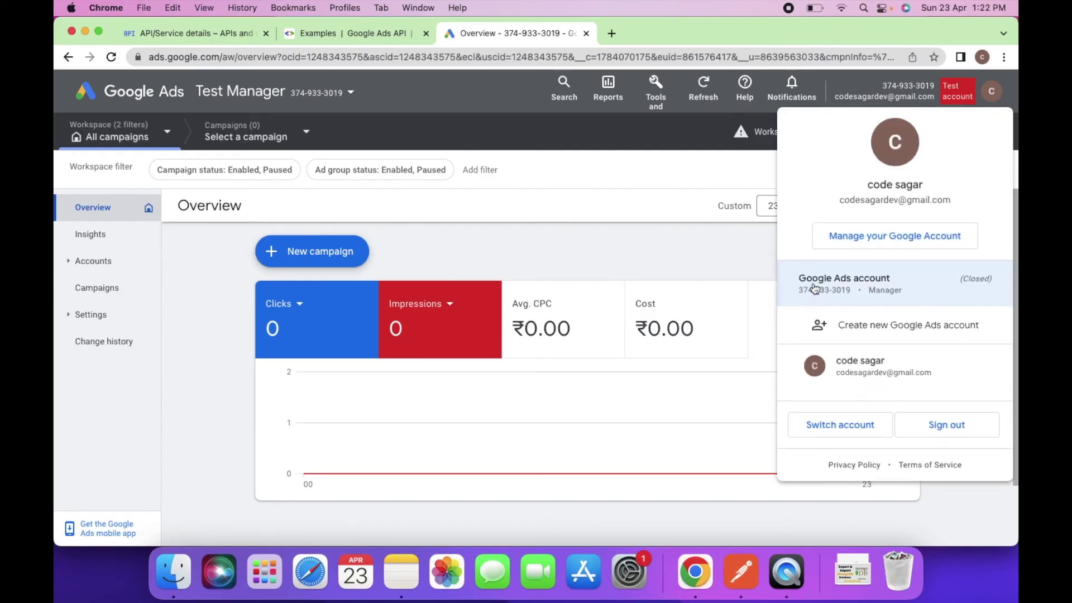
key("super+Tab")
left_click(563, 338)
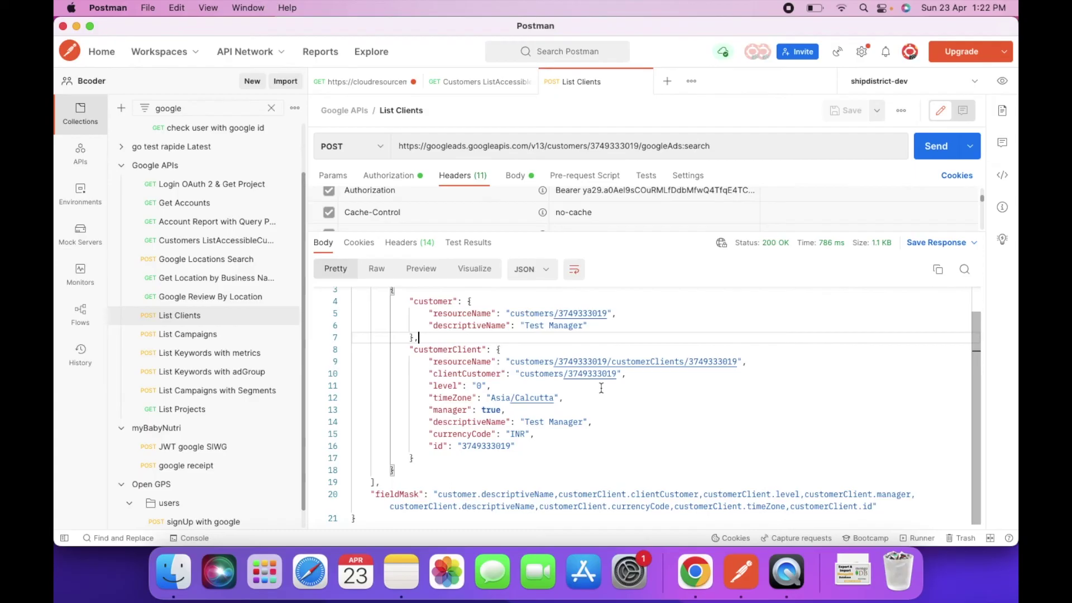
left_click_drag(584, 422, 523, 423)
left_click(554, 423)
left_click(525, 424)
scroll(526, 426, "up", 2)
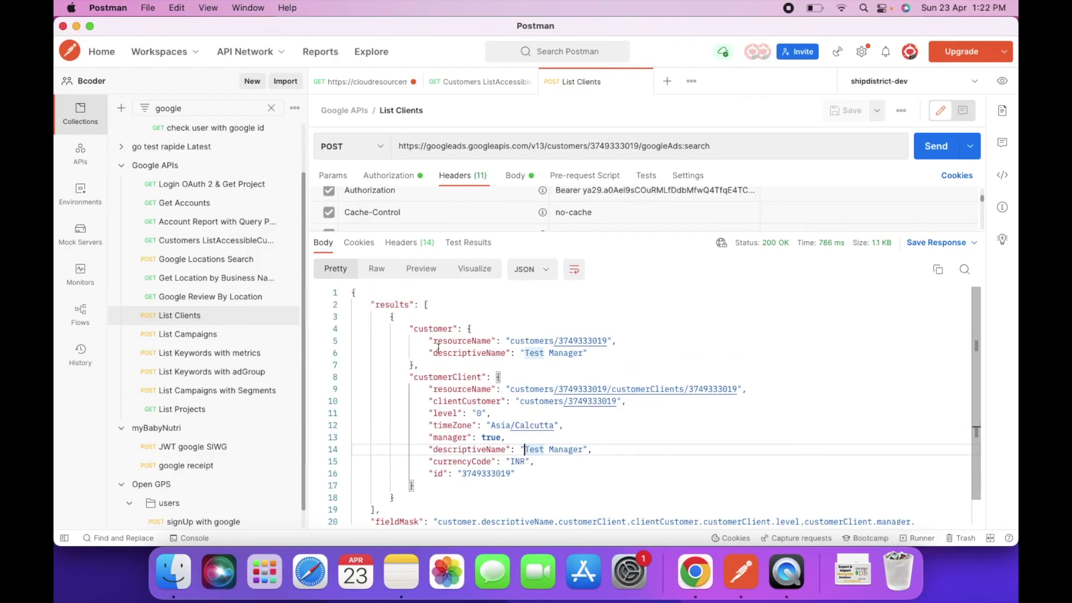
Glance at the API Center page, then return to the Test Manager Overview in Google Ads
key("ctrl+Right")
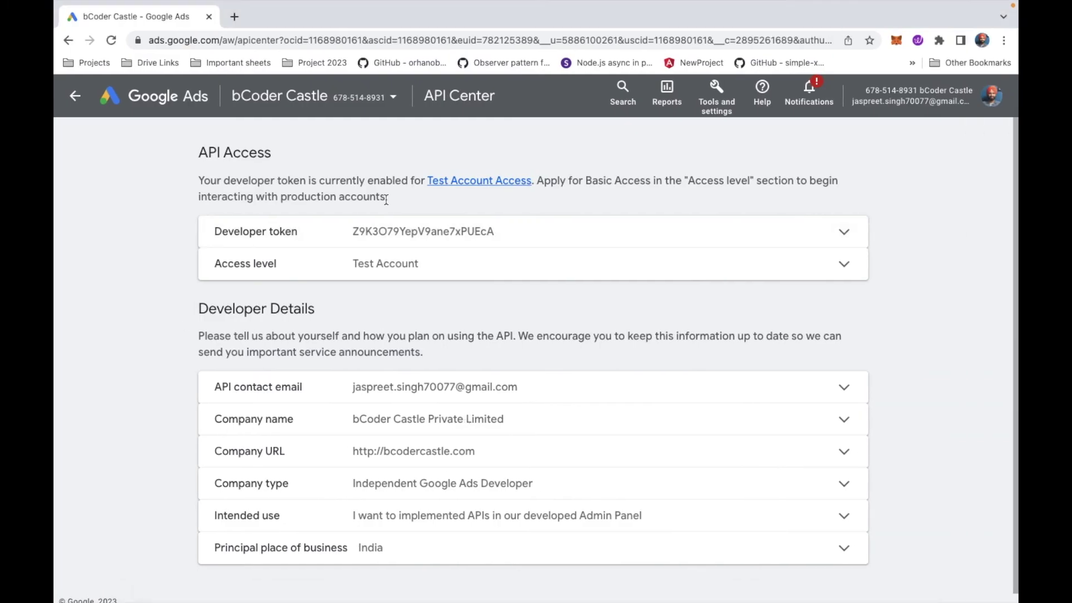
key("ctrl+Left")
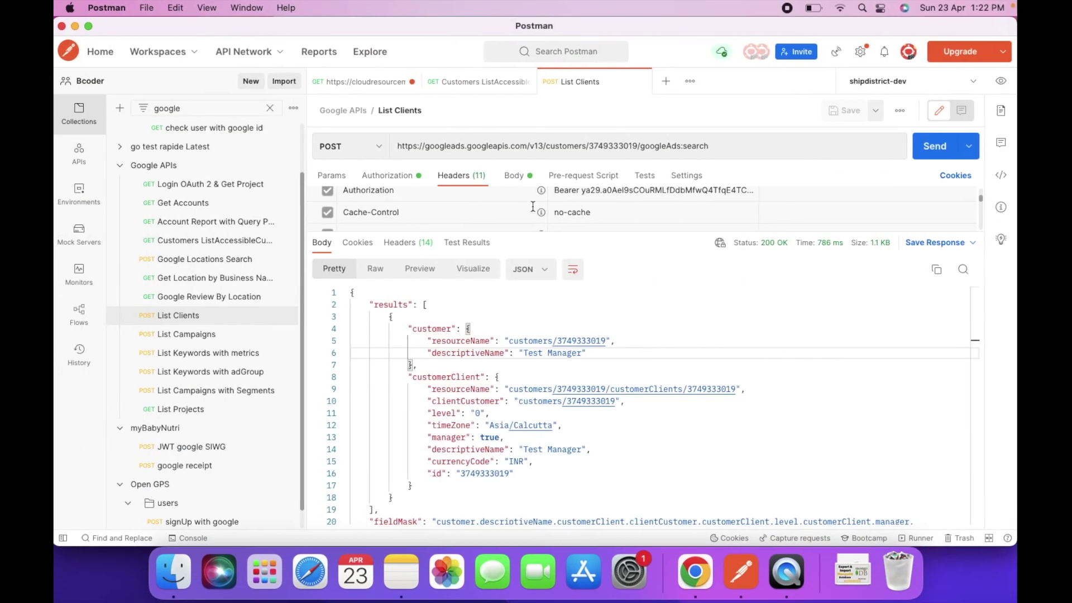
left_click(695, 573)
left_click(536, 249)
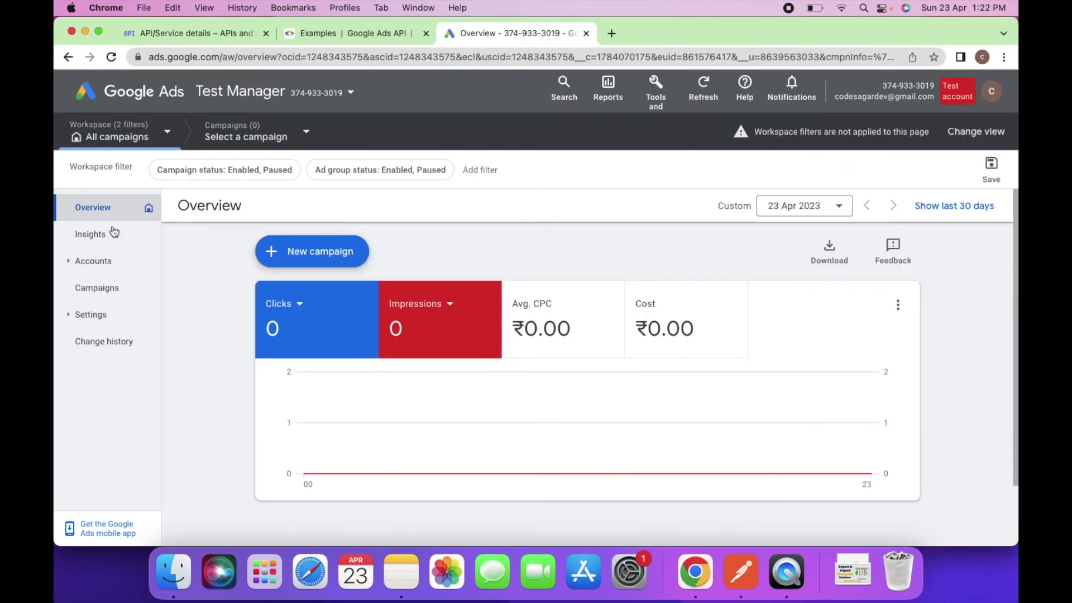
Start a new Google Ads client account under Test Manager named 'Test Client 1'
left_click(61, 262)
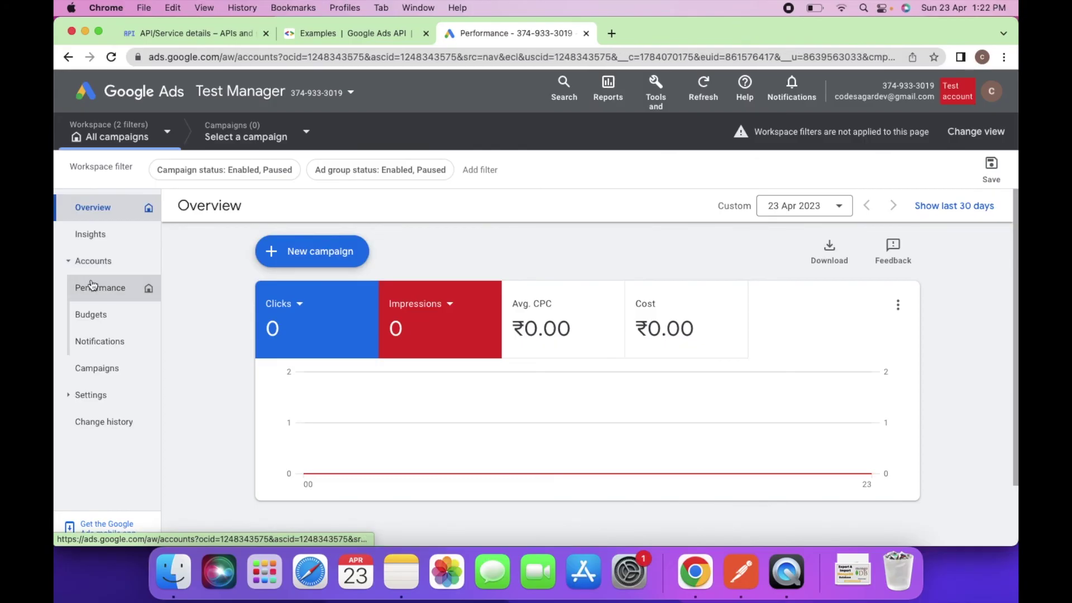
left_click(93, 287)
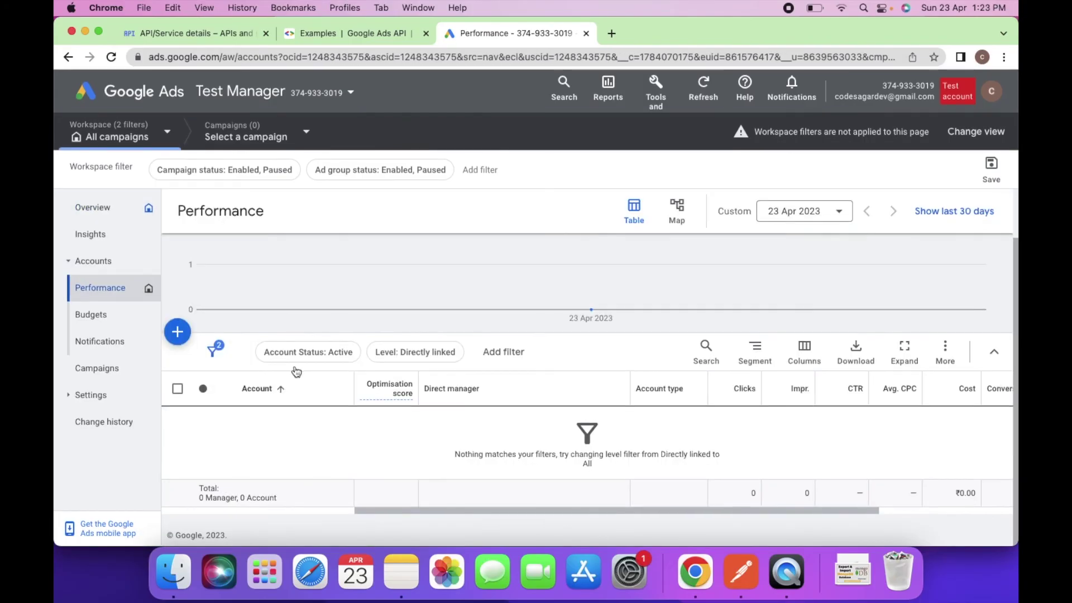
left_click(177, 332)
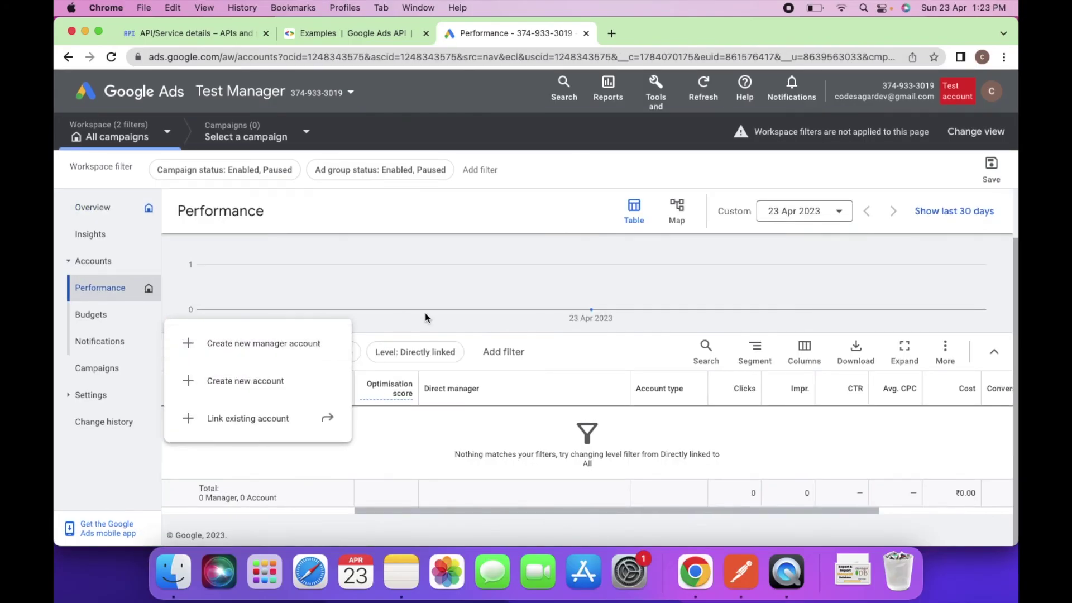
left_click(249, 384)
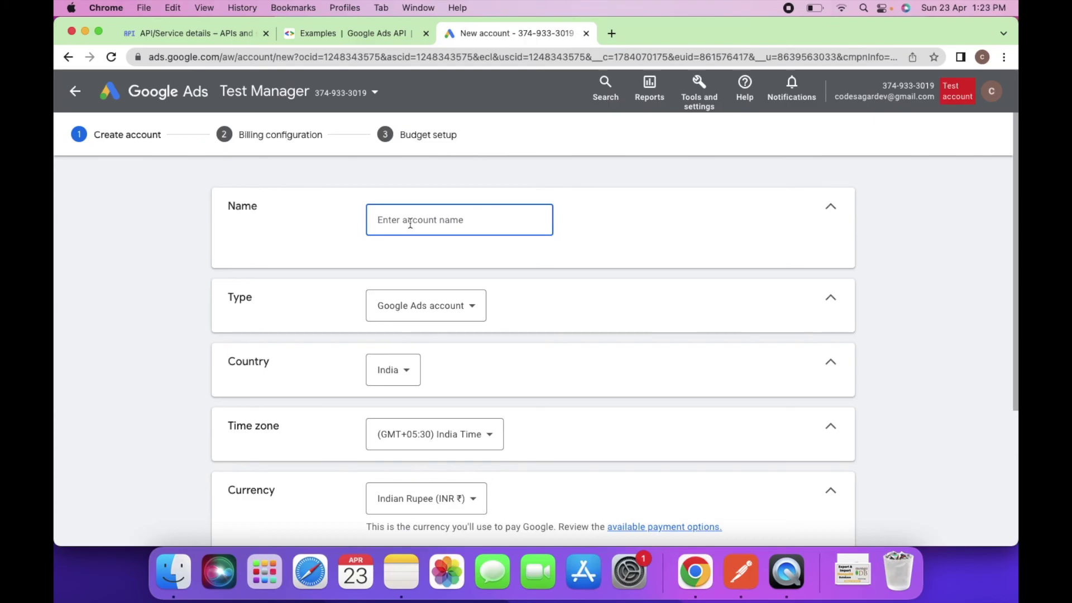
type("Test Client 1")
scroll(478, 385, "down", 3)
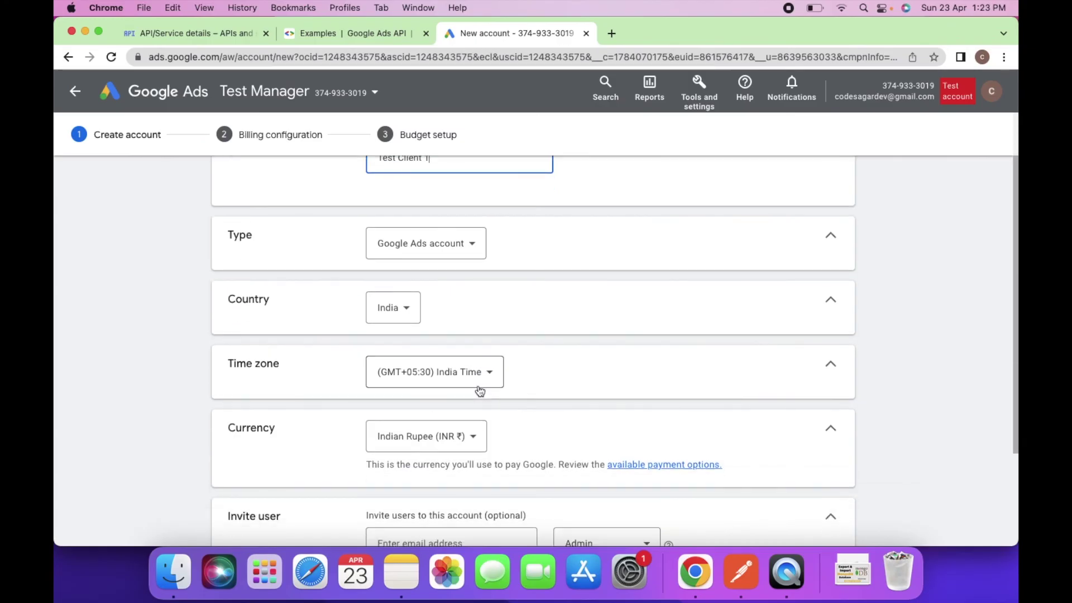
Save the Test Client 1 account, return to Test Manager, and switch back to Postman
left_click(469, 244)
left_click(561, 229)
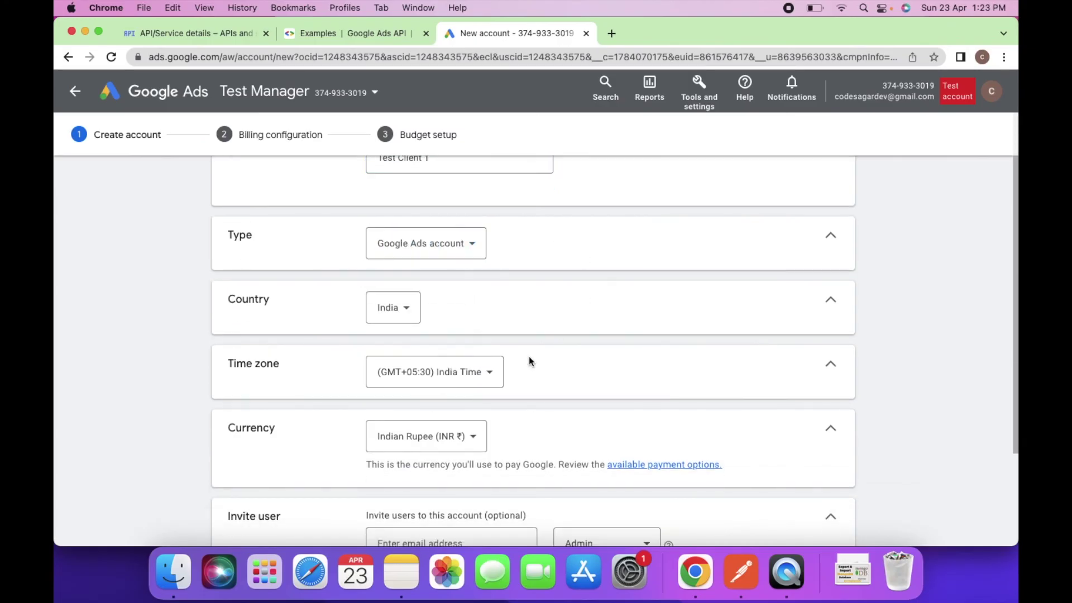
scroll(528, 356, "down", 5)
left_click(256, 502)
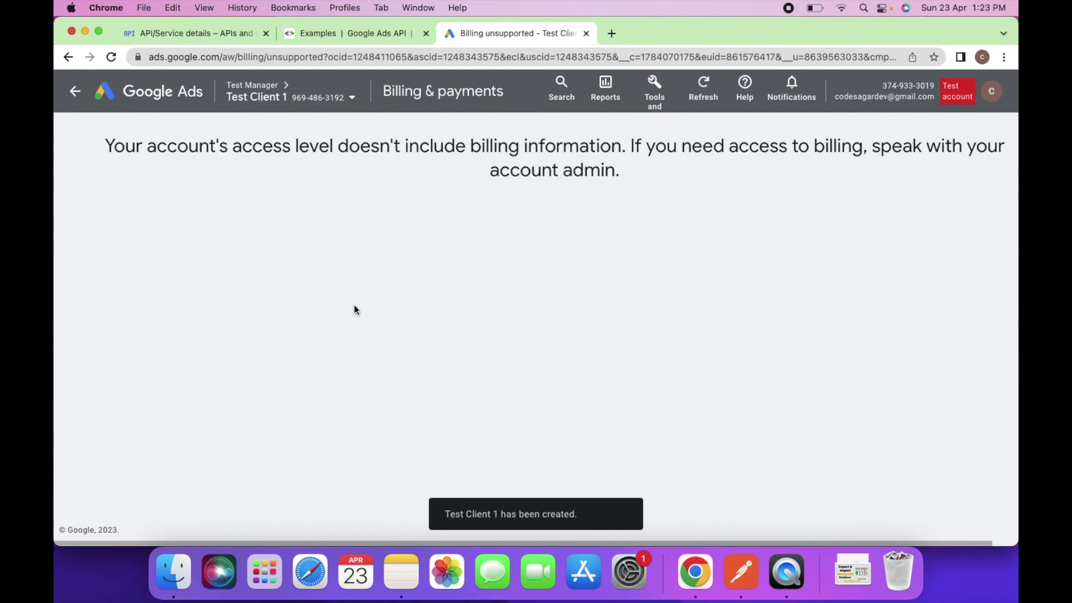
left_click(76, 96)
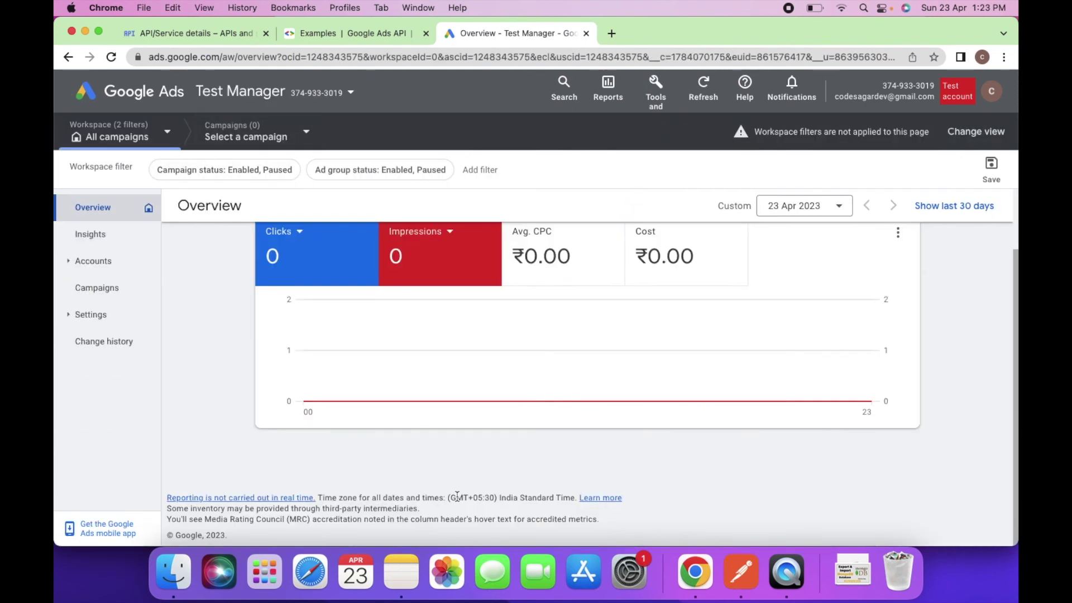
left_click(745, 567)
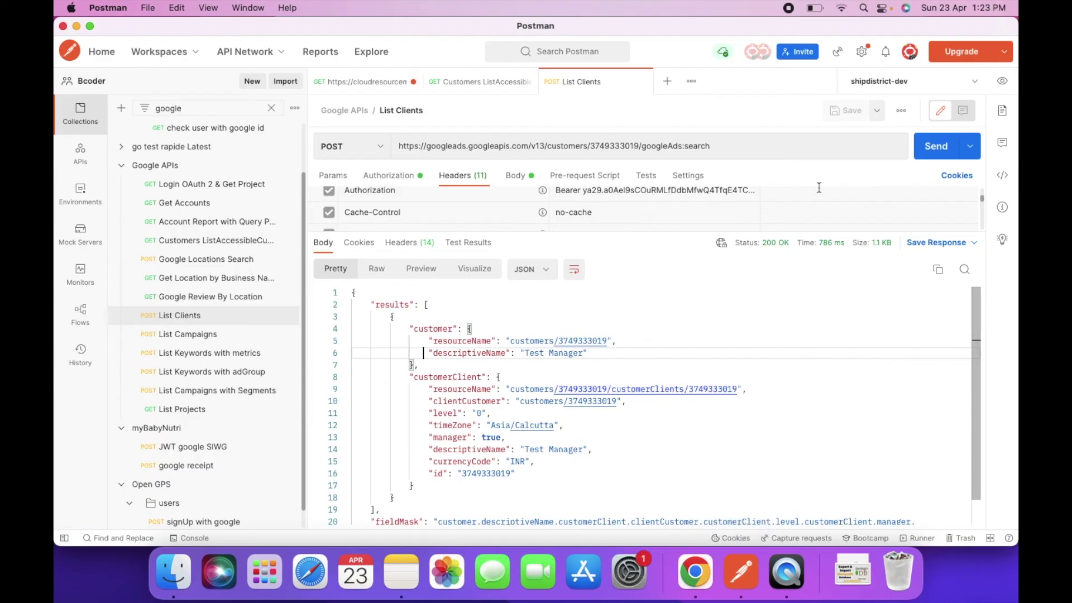
Resend the List Clients request and find Test Client 1 in the JSON response
left_click(931, 145)
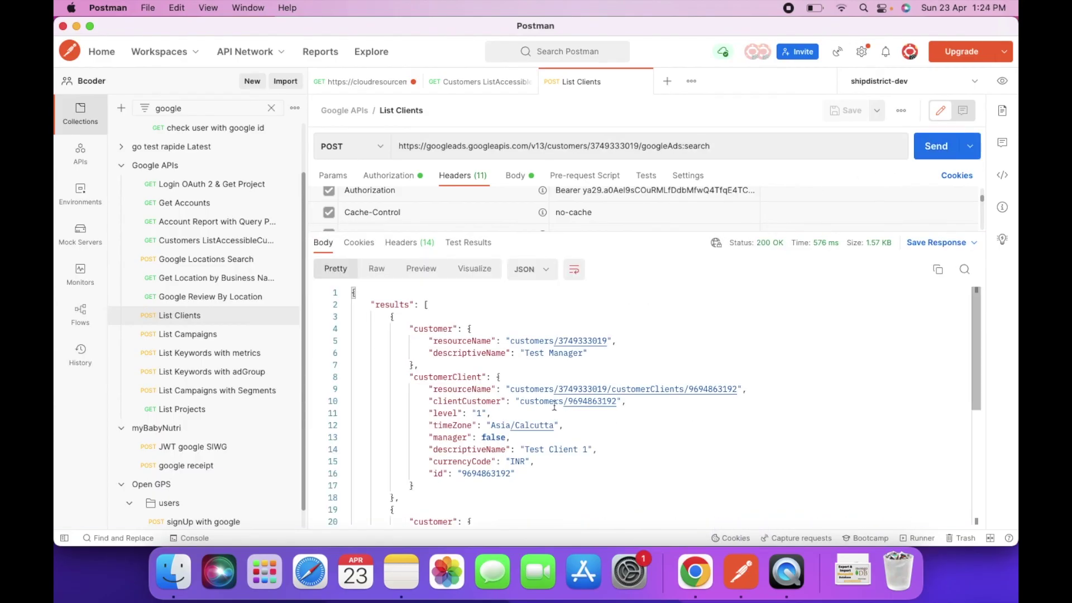
scroll(541, 424, "down", 5)
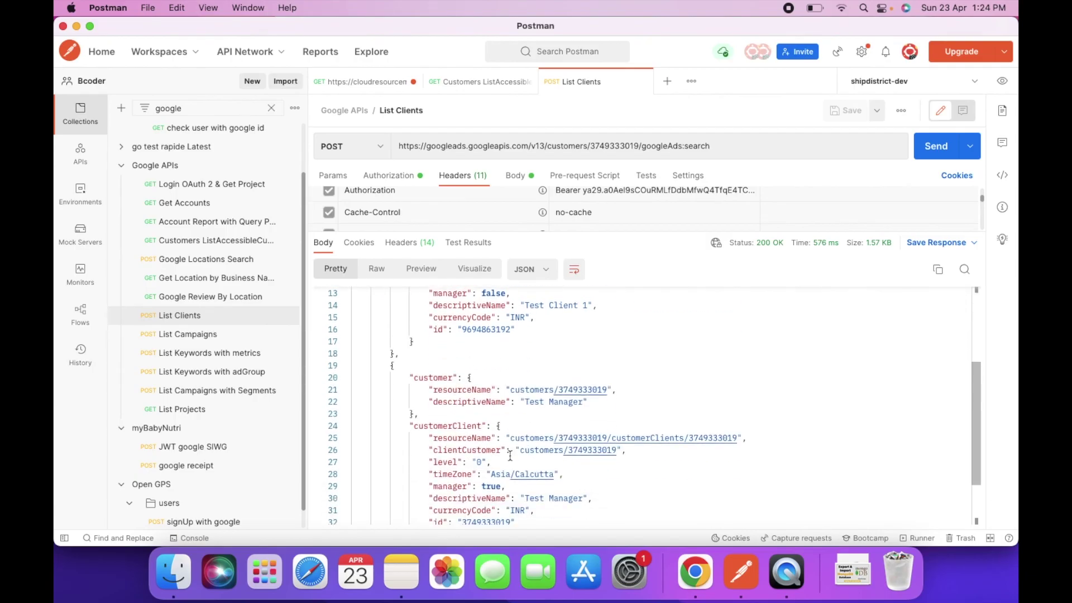
scroll(512, 437, "up", 2)
scroll(536, 363, "up", 1)
left_click_drag(526, 392, 588, 387)
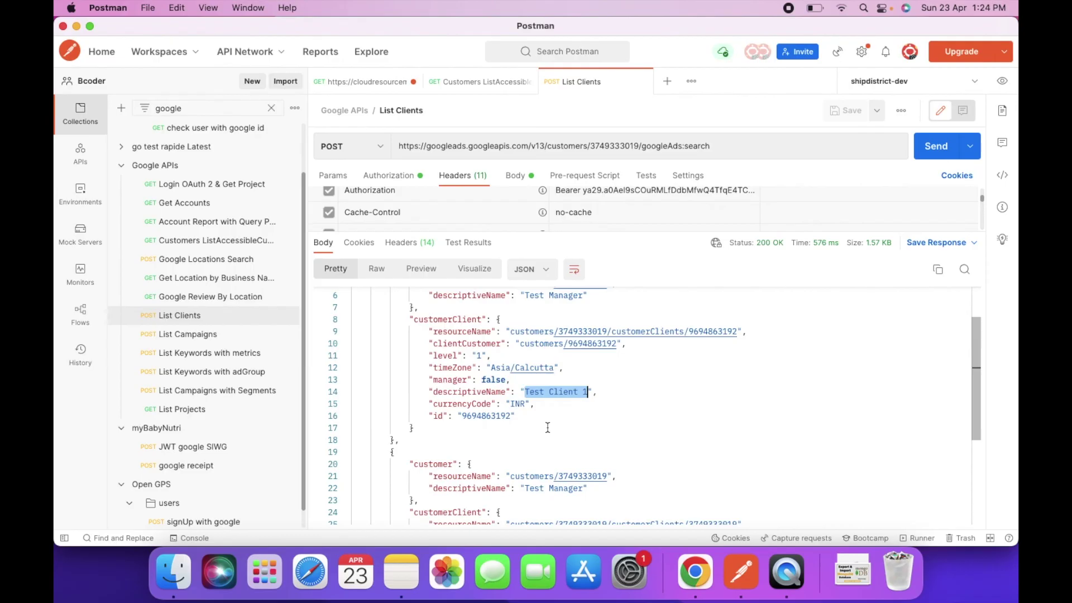
scroll(548, 428, "up", 2)
scroll(553, 441, "down", 6)
Verify the Test Manager entry and the full Test Client 1 result block in the response
left_click_drag(525, 423, 587, 421)
left_click(587, 421)
scroll(526, 421, "up", 2)
left_click_drag(406, 350, 489, 501)
left_click(454, 507)
scroll(461, 425, "up", 4)
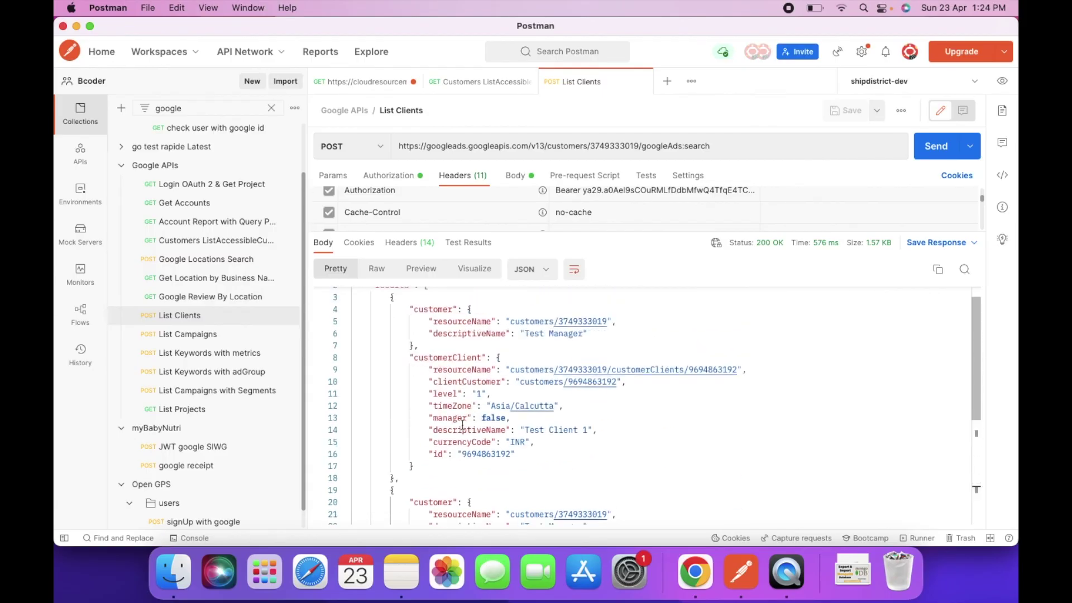
left_click_drag(463, 468, 355, 278)
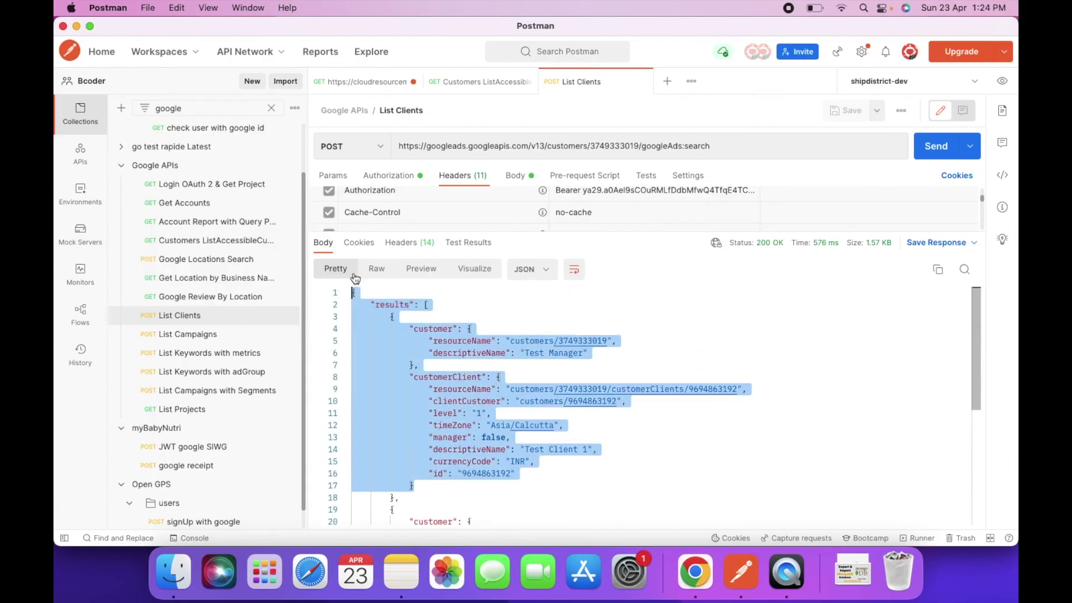
left_click(416, 341)
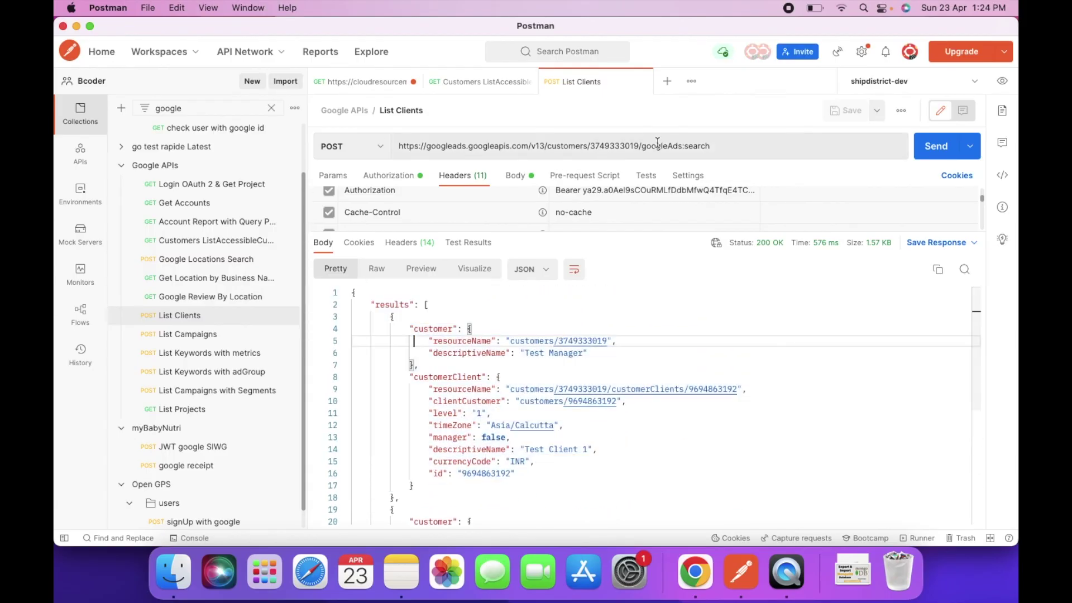